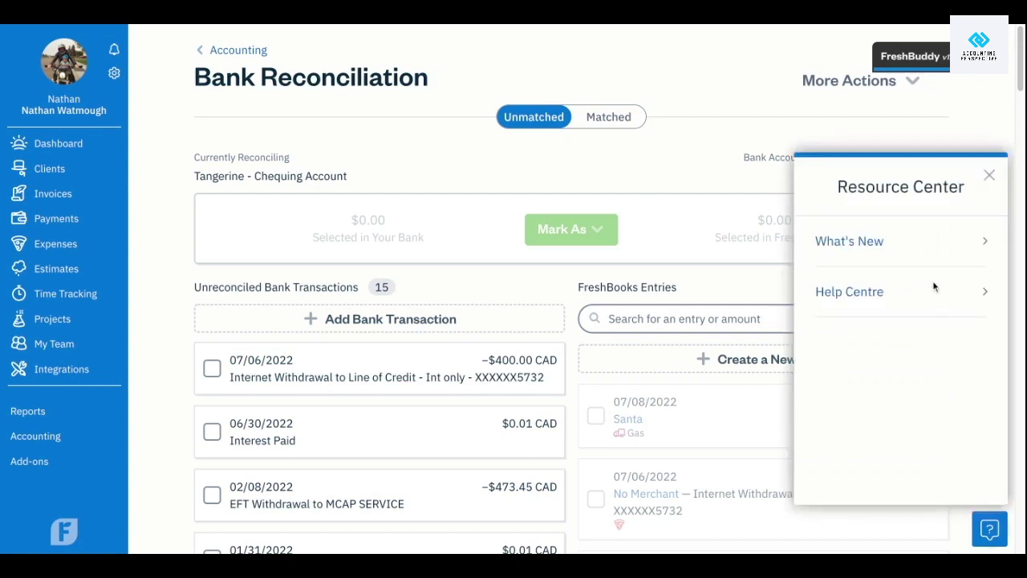
Open the Accounting overview and include disconnected accounts in the Bank Reconciliation account list
{"action": "left_click", "coordinate": [932, 286]}
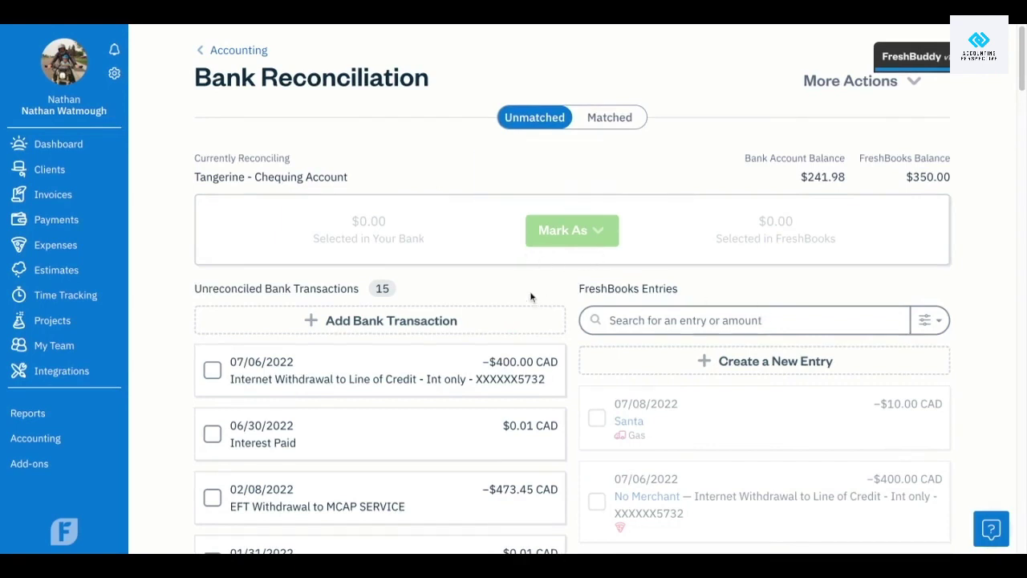
{"action": "left_click", "coordinate": [63, 438]}
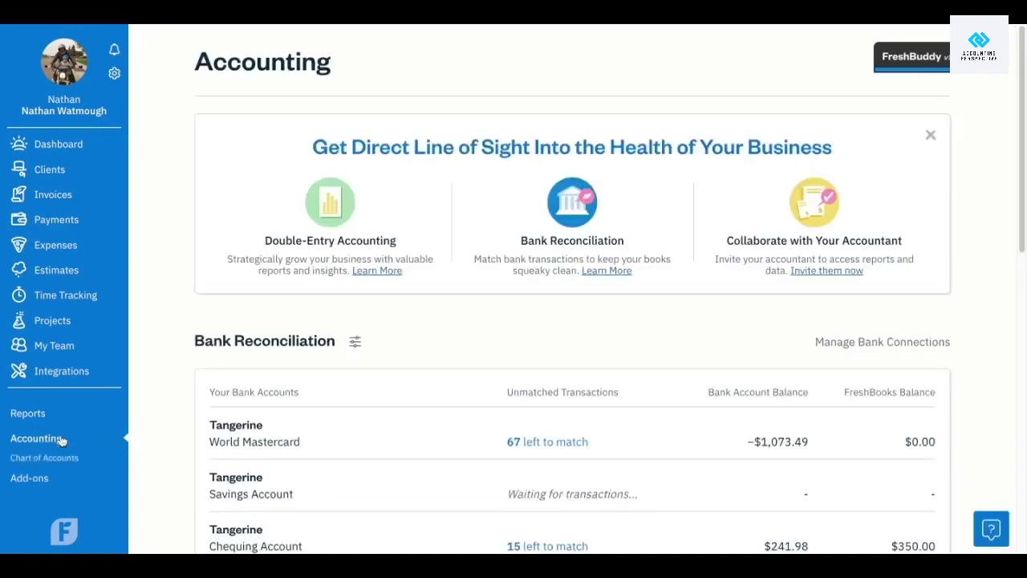
{"action": "scroll", "coordinate": [551, 293], "scroll_direction": "down", "scroll_amount": 3}
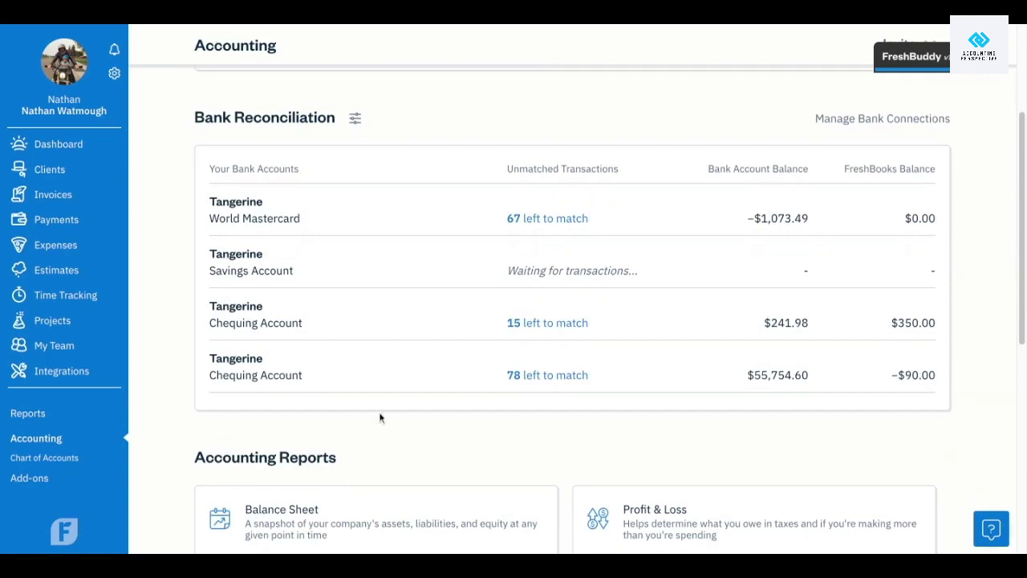
{"action": "left_click", "coordinate": [358, 121]}
{"action": "left_click", "coordinate": [279, 201]}
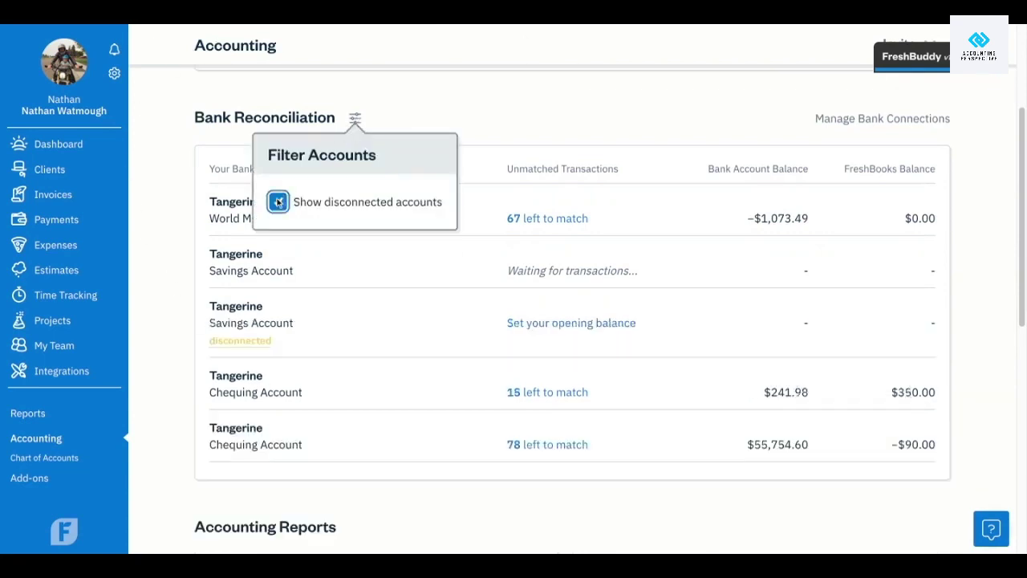
{"action": "left_click", "coordinate": [610, 154]}
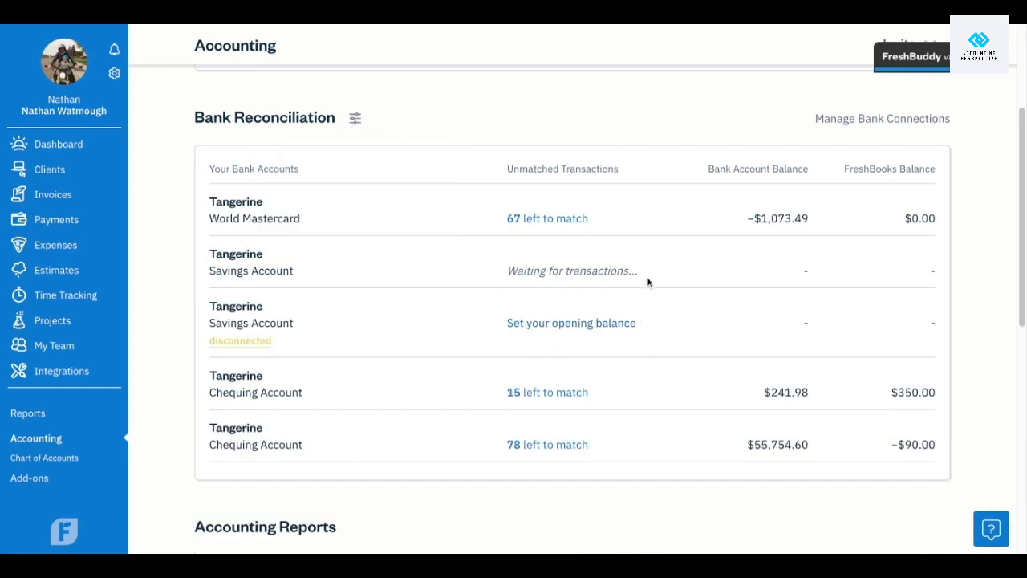
Start the opening balance setup for the disconnected Tangerine Savings Account with a reconciliation start date of 04/01/2022
{"action": "left_click", "coordinate": [624, 324]}
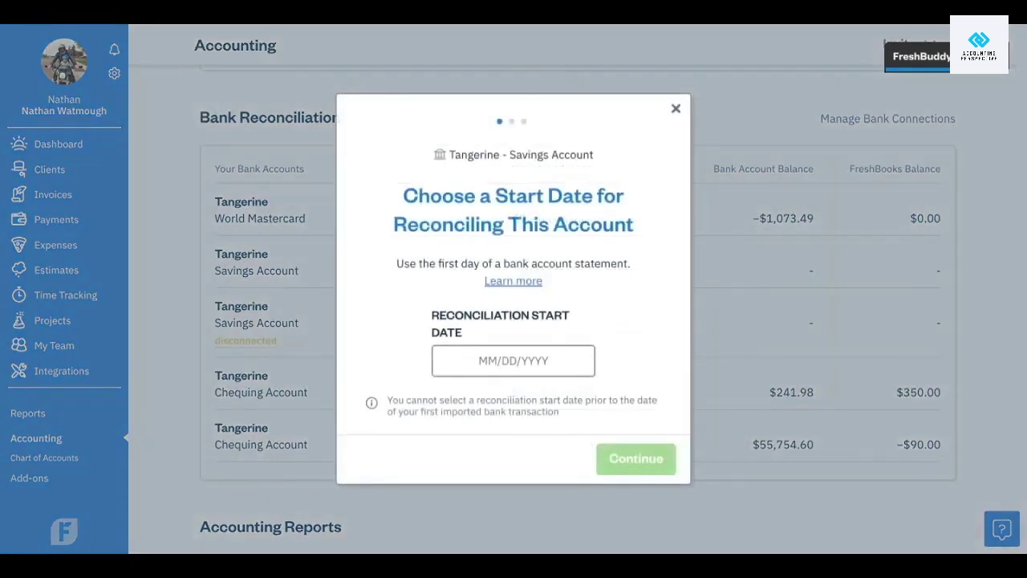
{"action": "left_click", "coordinate": [561, 361]}
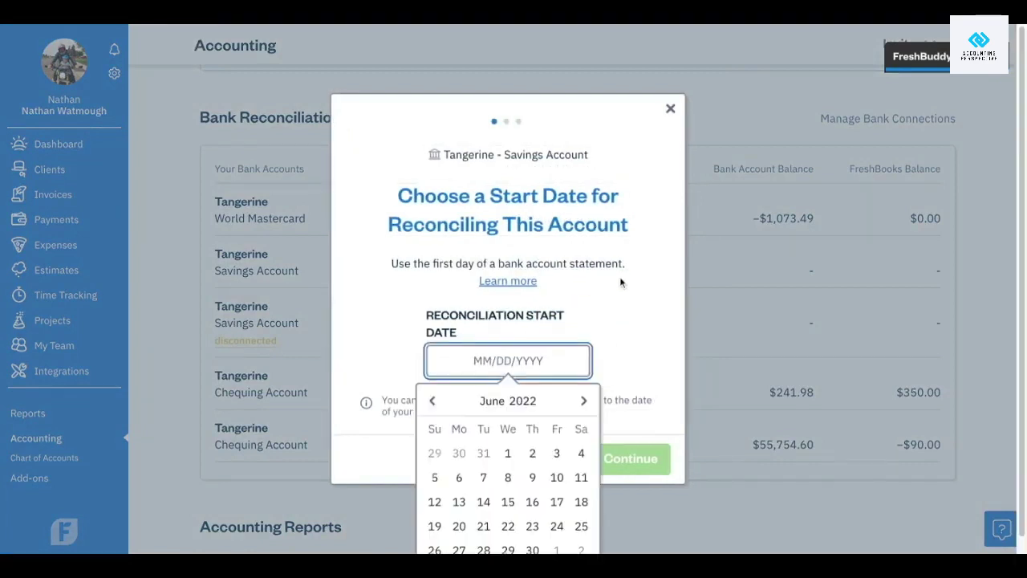
{"action": "left_click", "coordinate": [436, 386]}
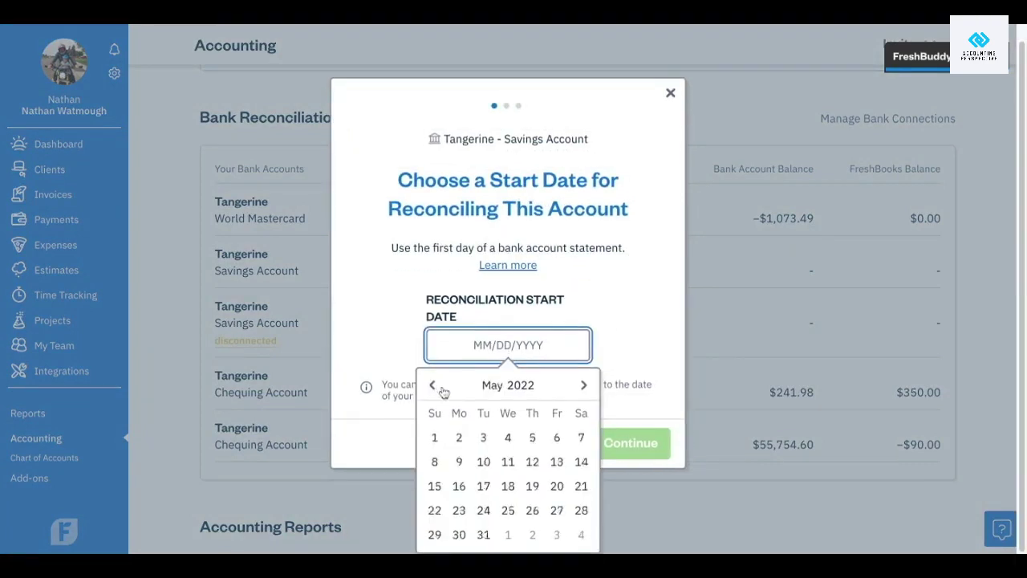
{"action": "left_click", "coordinate": [436, 386]}
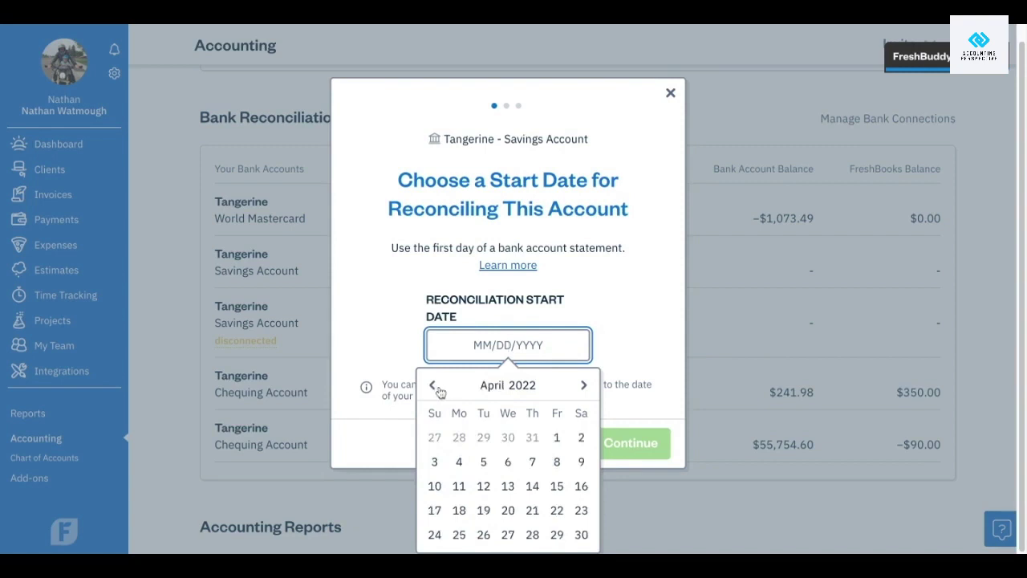
{"action": "left_click", "coordinate": [556, 442]}
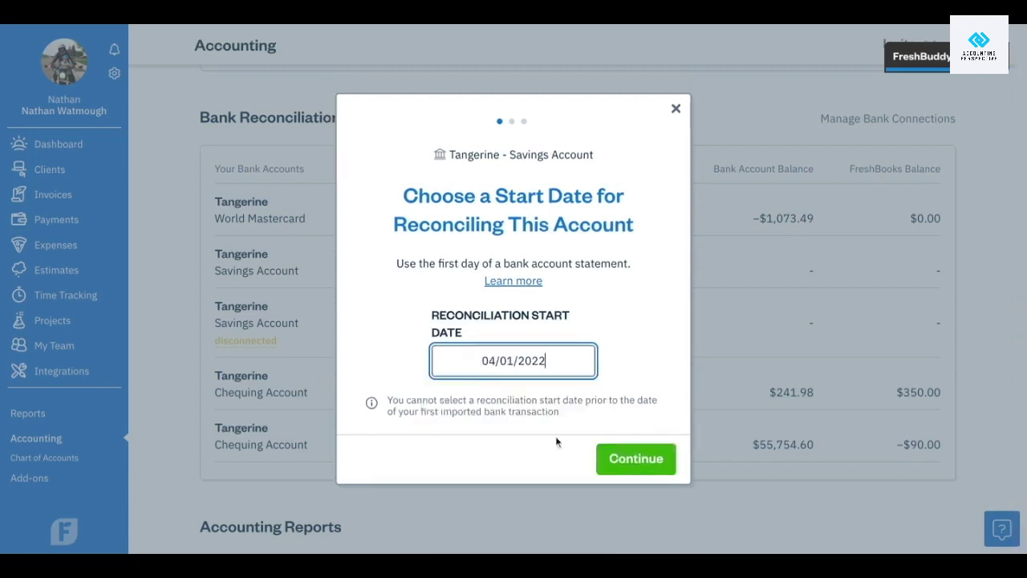
{"action": "left_click", "coordinate": [634, 464]}
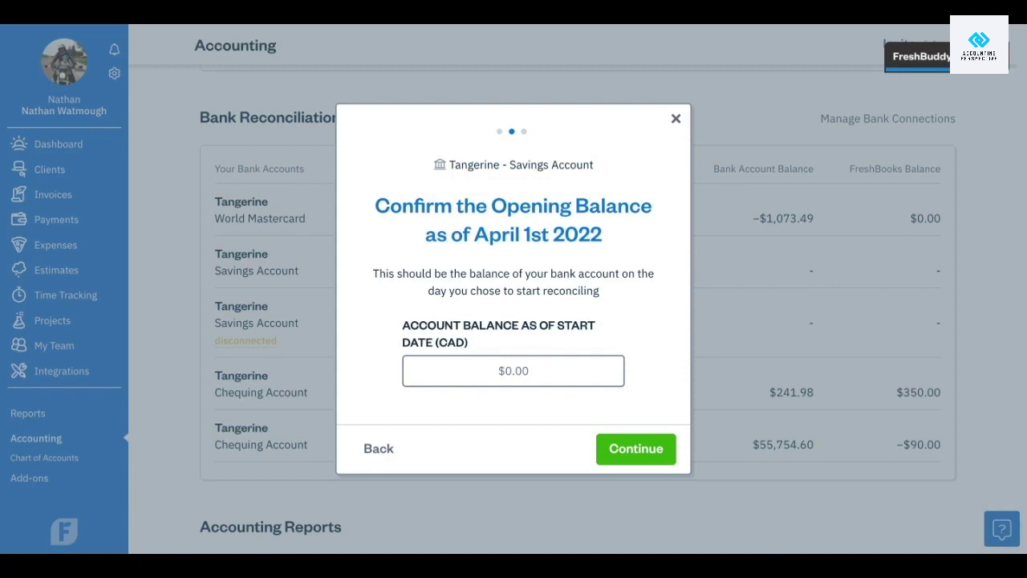
Set the savings account's opening balance to $950.63 CAD and finish the reconciliation setup
{"action": "left_click", "coordinate": [513, 371]}
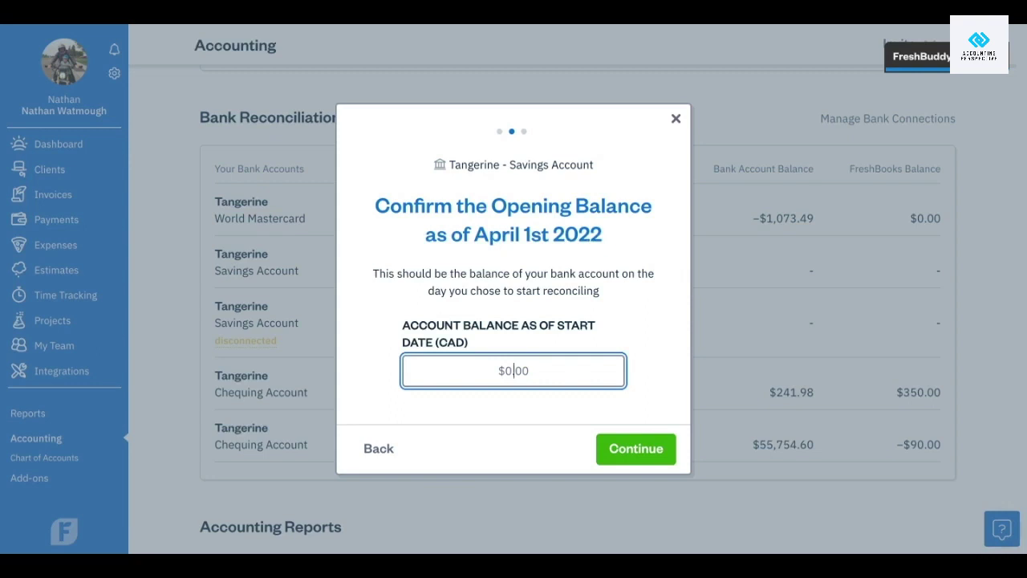
{"action": "type", "text": "950.63"}
{"action": "left_click", "coordinate": [633, 456]}
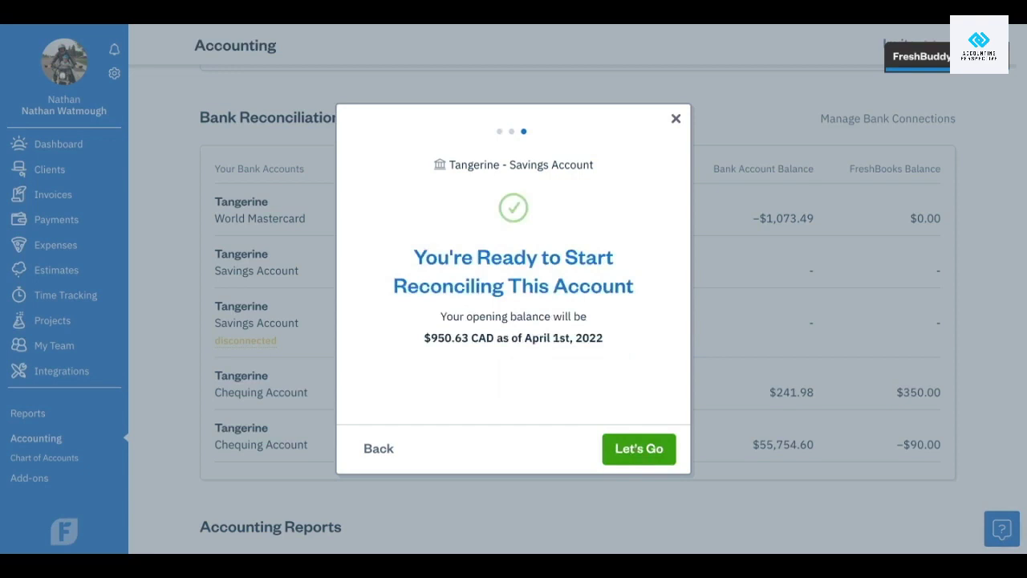
{"action": "left_click", "coordinate": [633, 456]}
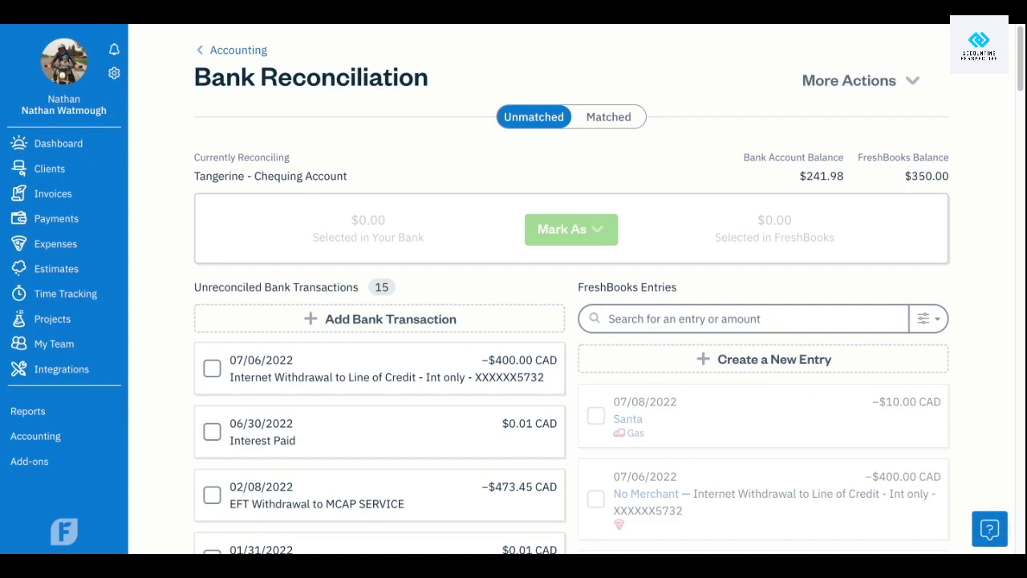
Examine the additional reconciliation actions and the unreconciled transactions of the Tangerine Chequing Account
{"action": "left_click", "coordinate": [892, 83]}
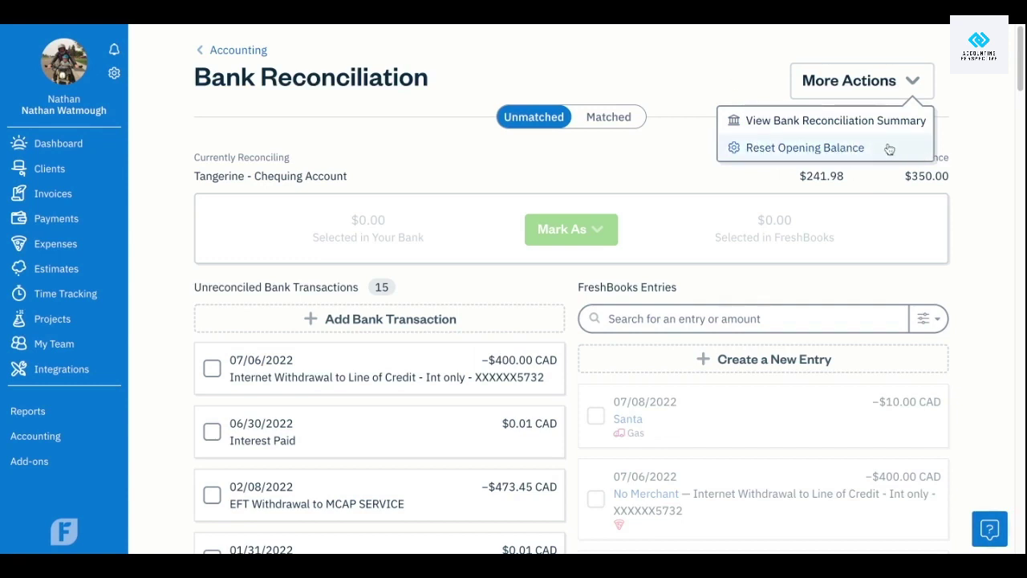
{"action": "left_click", "coordinate": [718, 80]}
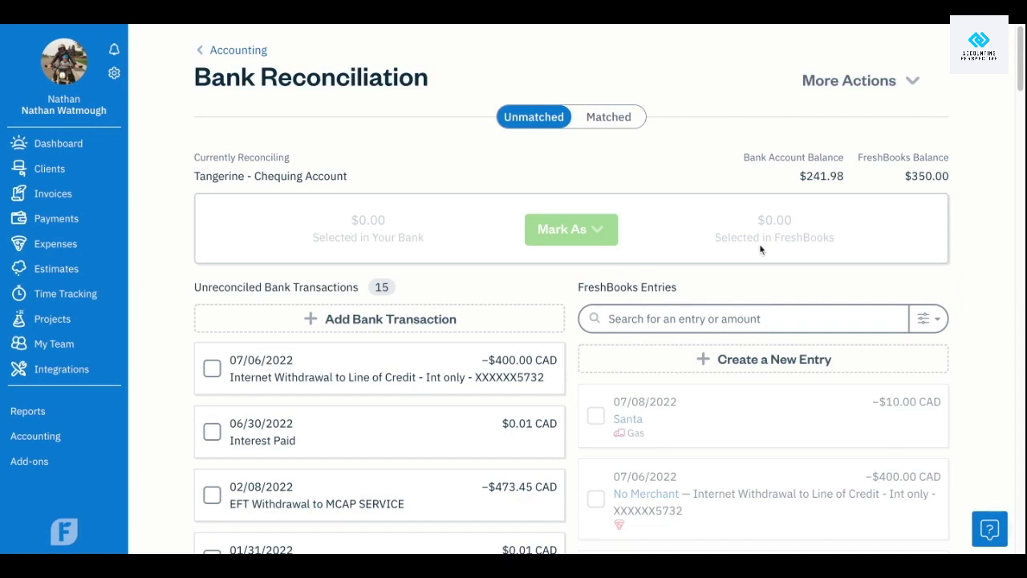
{"action": "scroll", "coordinate": [760, 250], "scroll_direction": "down", "scroll_amount": 1}
{"action": "scroll", "coordinate": [760, 241], "scroll_direction": "up", "scroll_amount": 1}
{"action": "scroll", "coordinate": [394, 298], "scroll_direction": "down", "scroll_amount": 1}
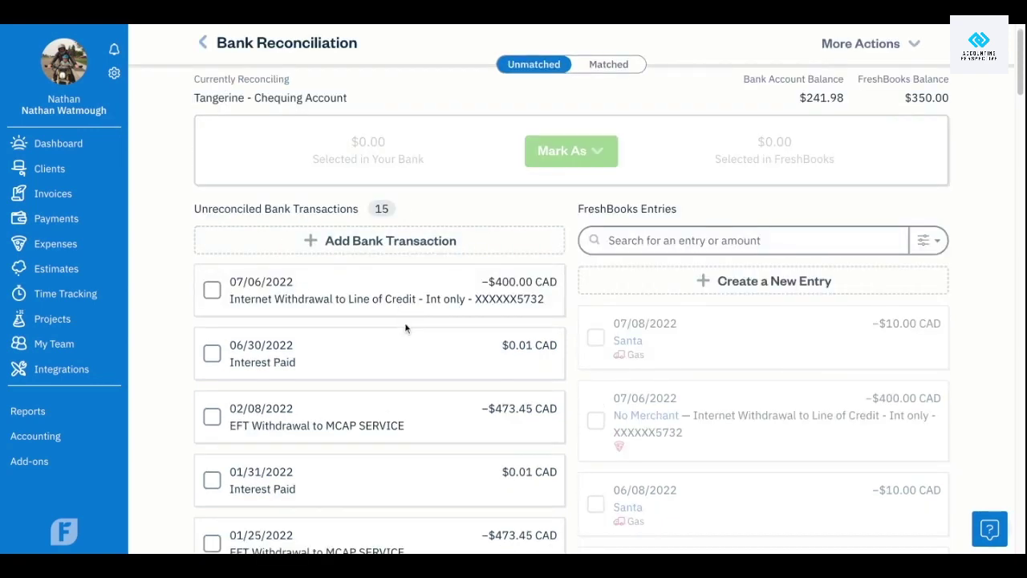
{"action": "scroll", "coordinate": [406, 329], "scroll_direction": "down", "scroll_amount": 1}
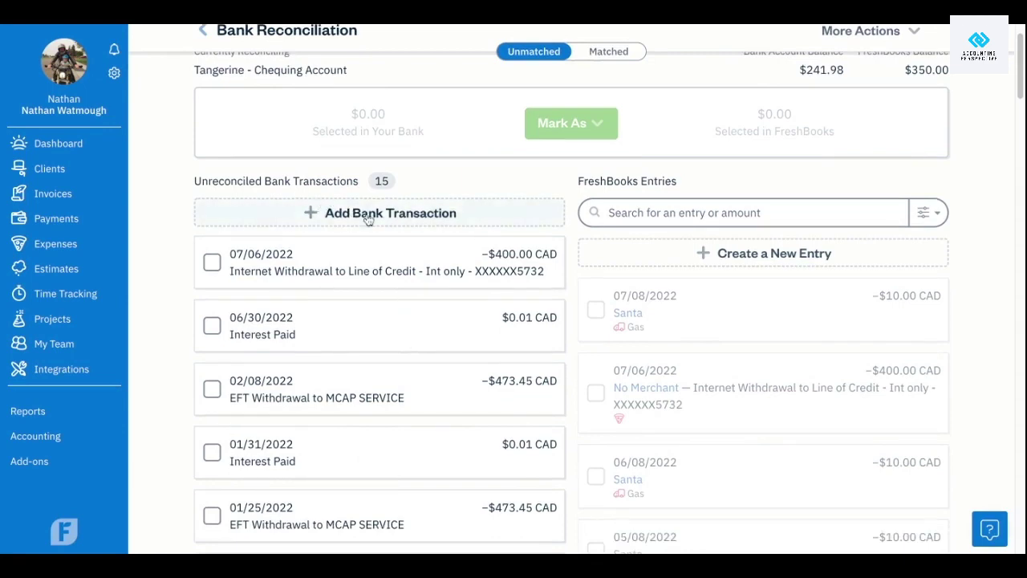
{"action": "left_click", "coordinate": [367, 215]}
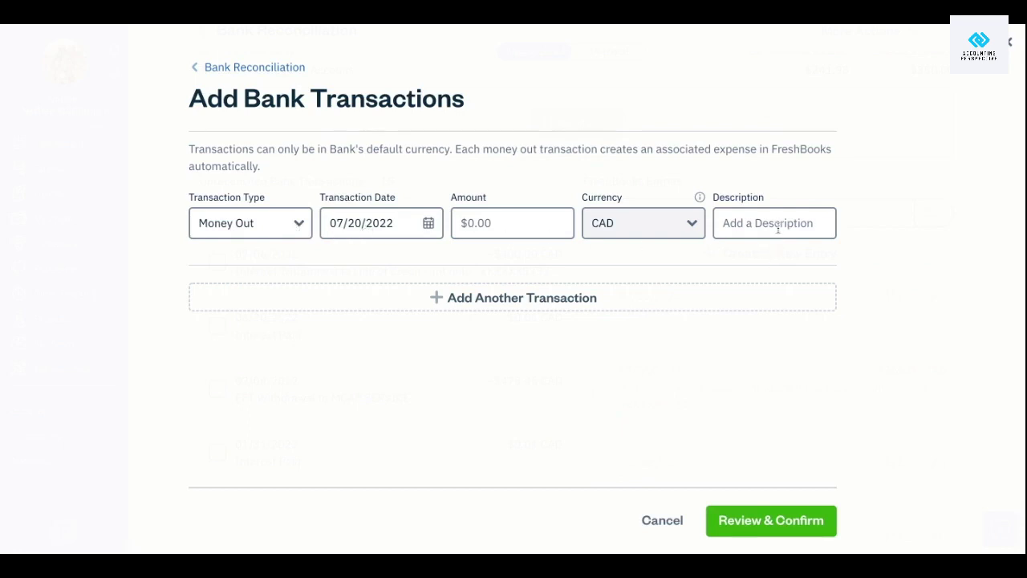
{"action": "left_click", "coordinate": [744, 297]}
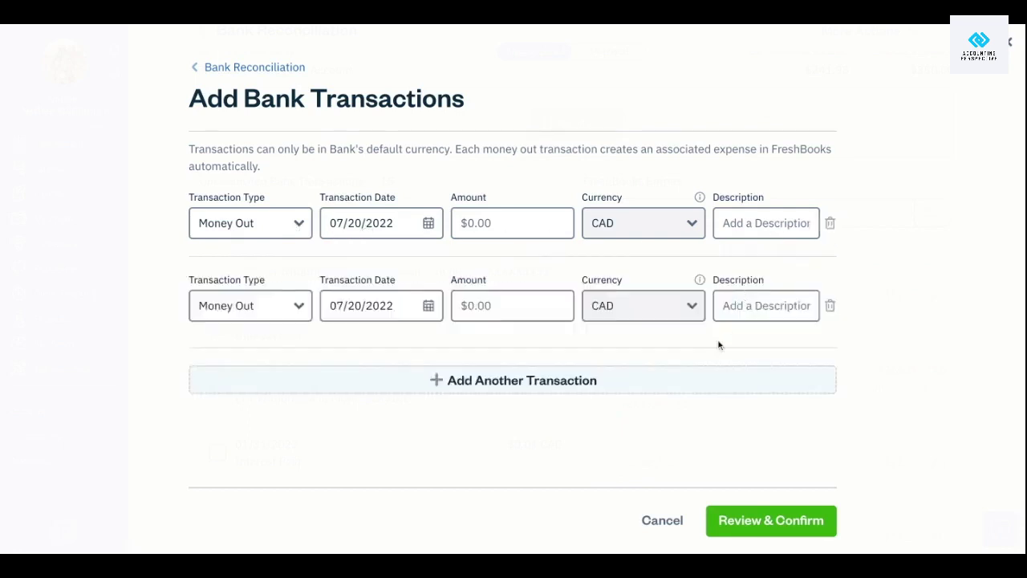
{"action": "left_click", "coordinate": [719, 386]}
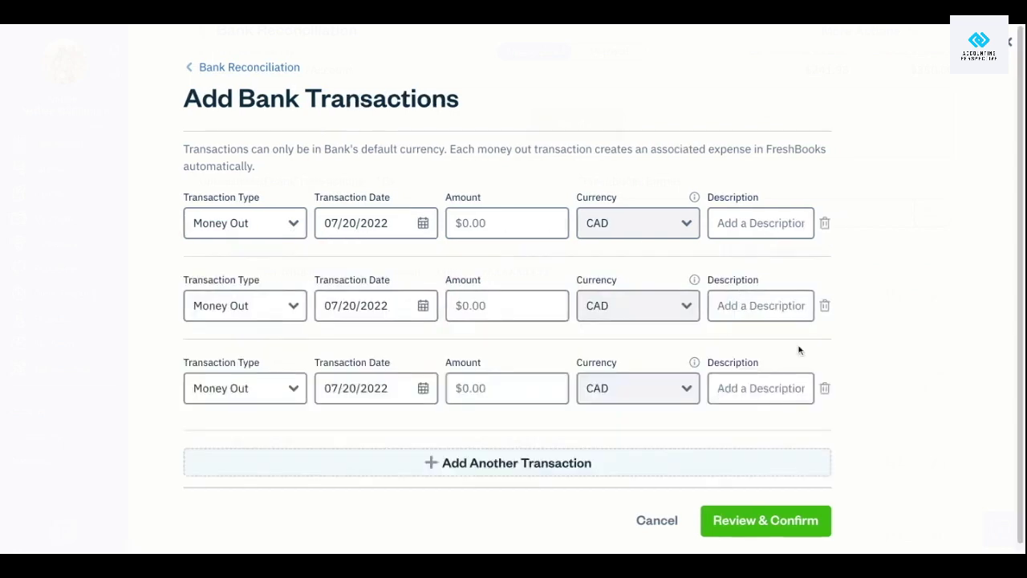
{"action": "left_click", "coordinate": [1010, 45]}
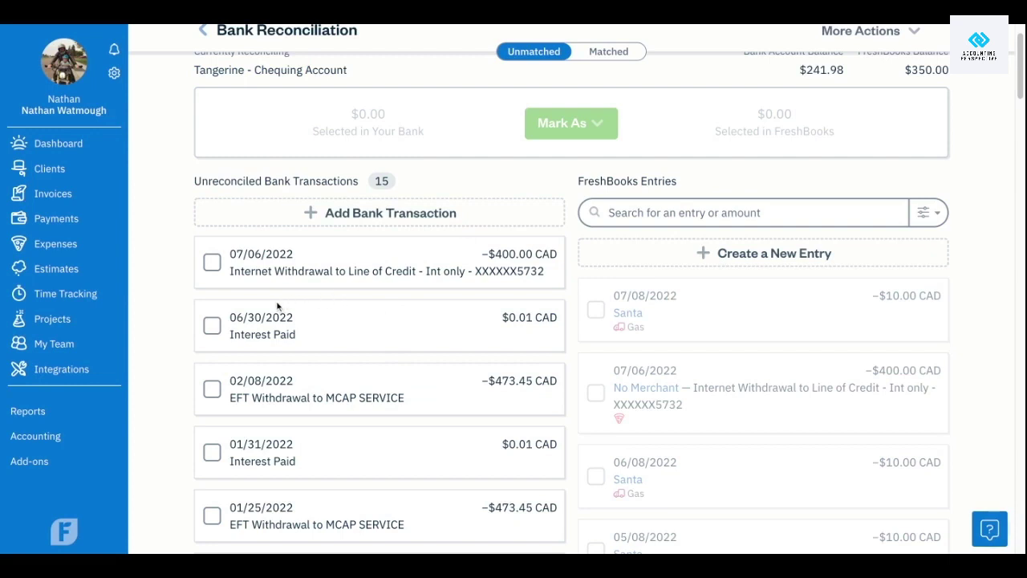
Delete the 07/06/2022 Internet Withdrawal to Line of Credit bank transaction of -$400.00 CAD from the unreconciled list
{"action": "left_click", "coordinate": [214, 264]}
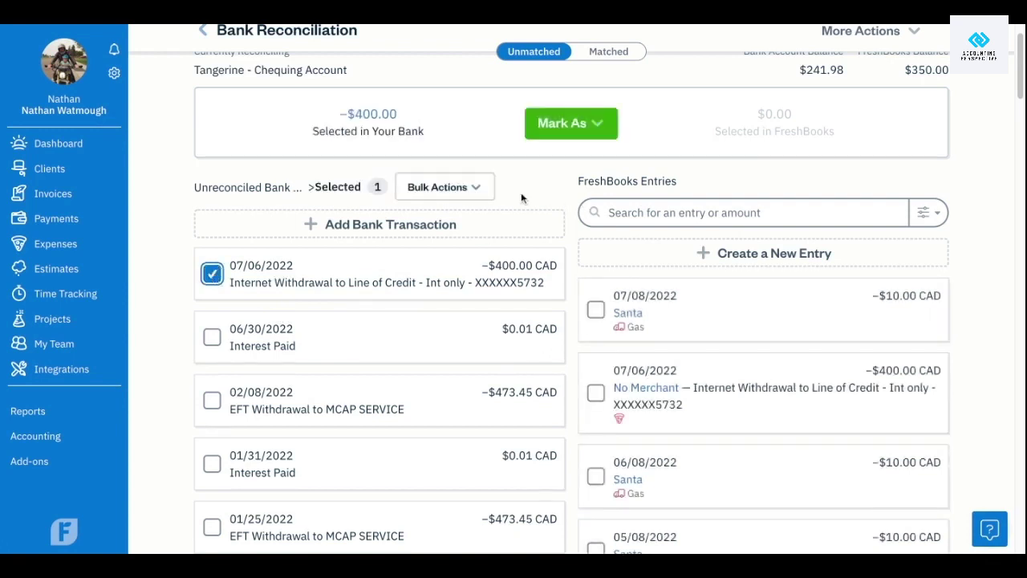
{"action": "left_click", "coordinate": [457, 189]}
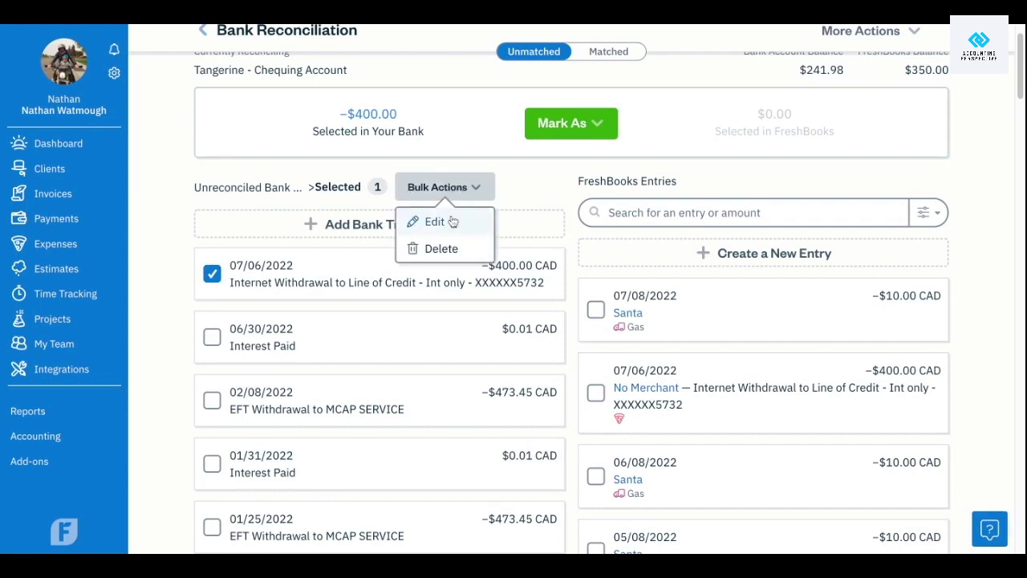
{"action": "left_click", "coordinate": [434, 221]}
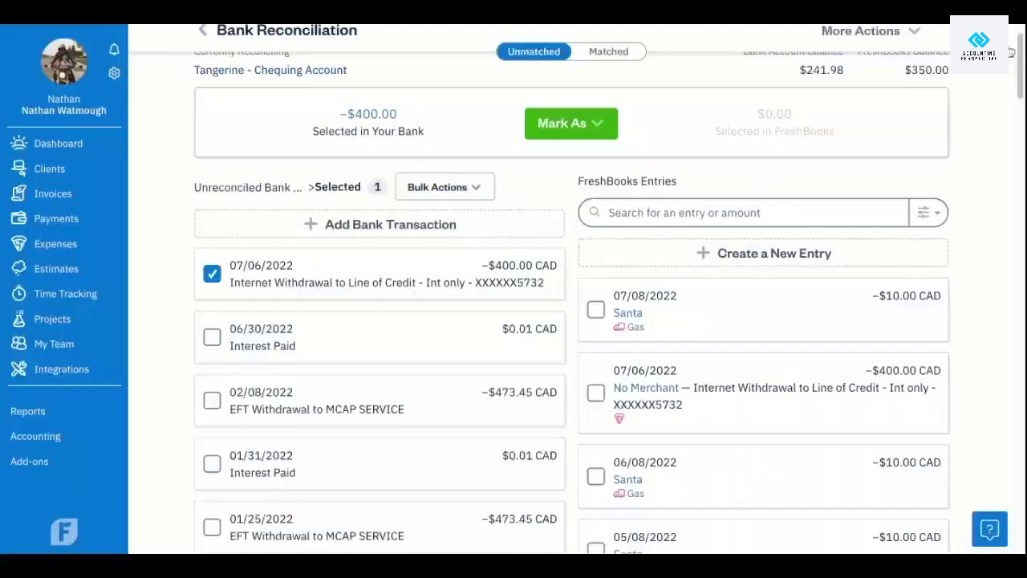
{"action": "left_click", "coordinate": [437, 187]}
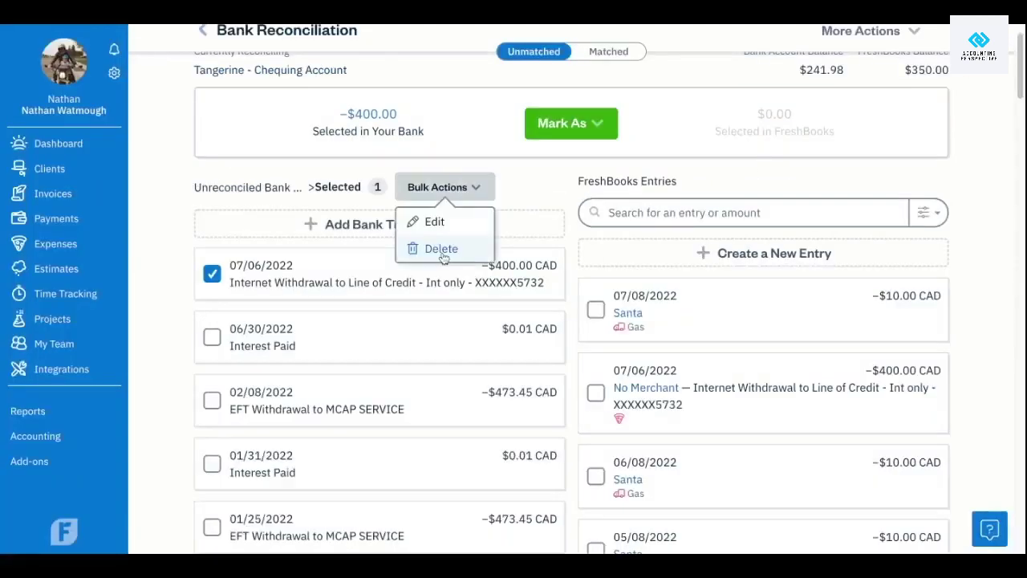
{"action": "left_click", "coordinate": [441, 250]}
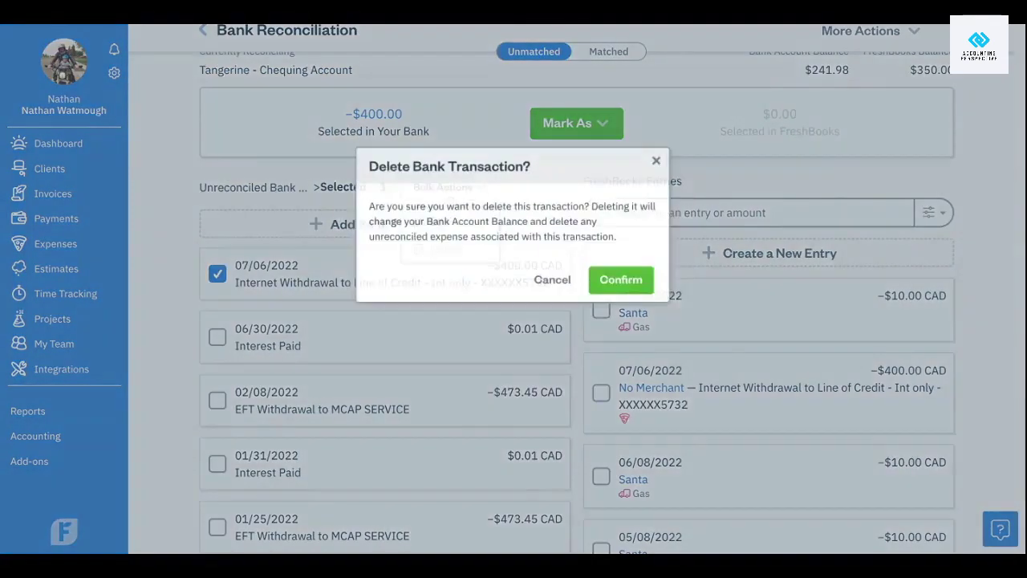
{"action": "left_click", "coordinate": [639, 288]}
Review the chequing account's deleted transactions, including their dates and amounts, and return to Bank Reconciliation
{"action": "scroll", "coordinate": [478, 321], "scroll_direction": "down", "scroll_amount": 10}
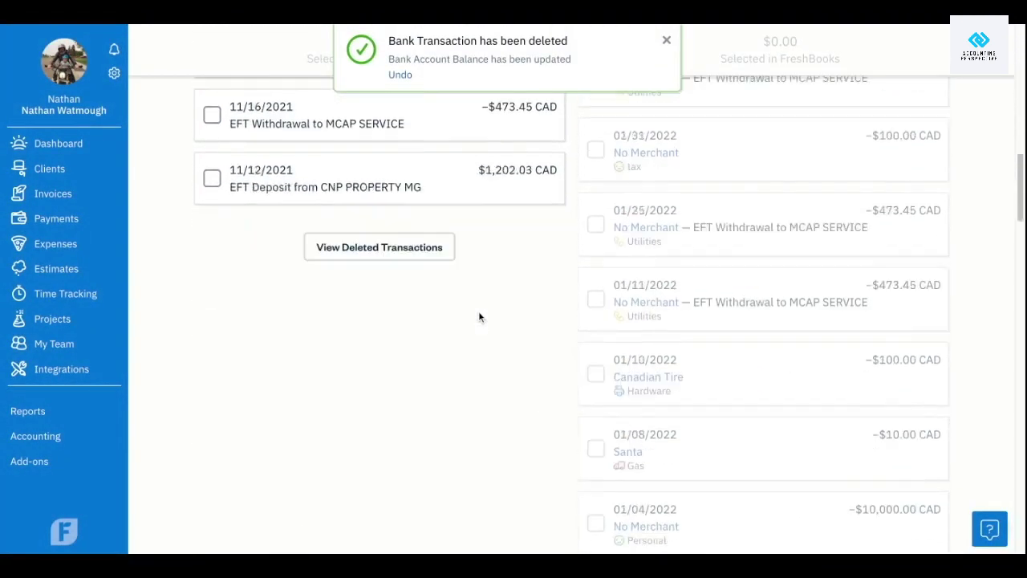
{"action": "left_click", "coordinate": [413, 250]}
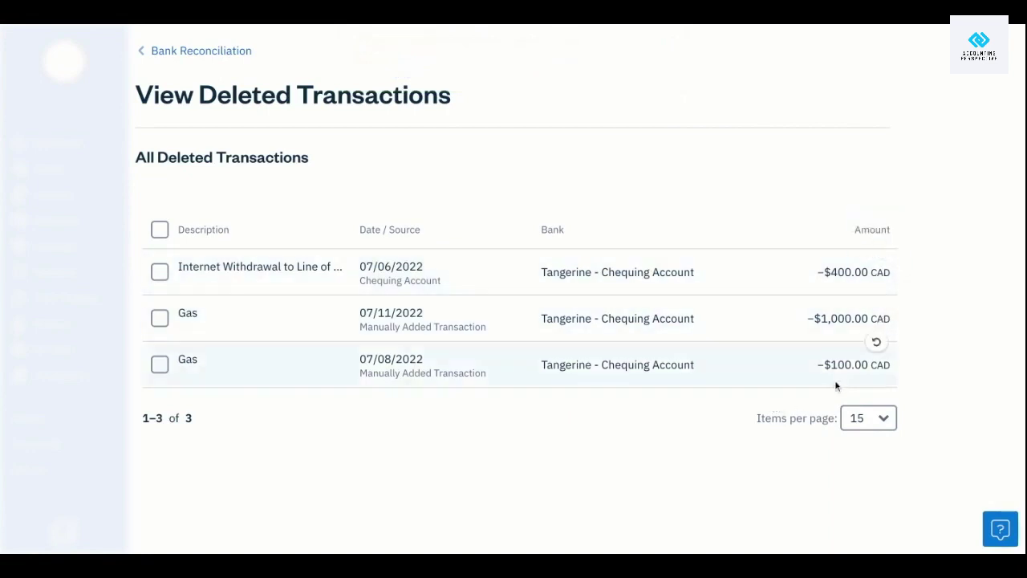
{"action": "left_click", "coordinate": [228, 54]}
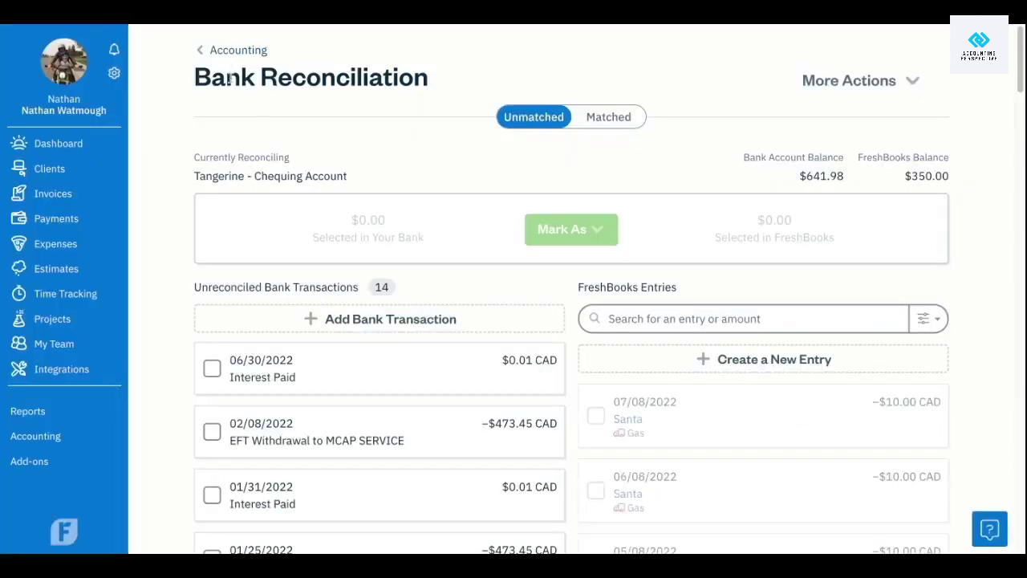
{"action": "scroll", "coordinate": [320, 186], "scroll_direction": "down", "scroll_amount": 1}
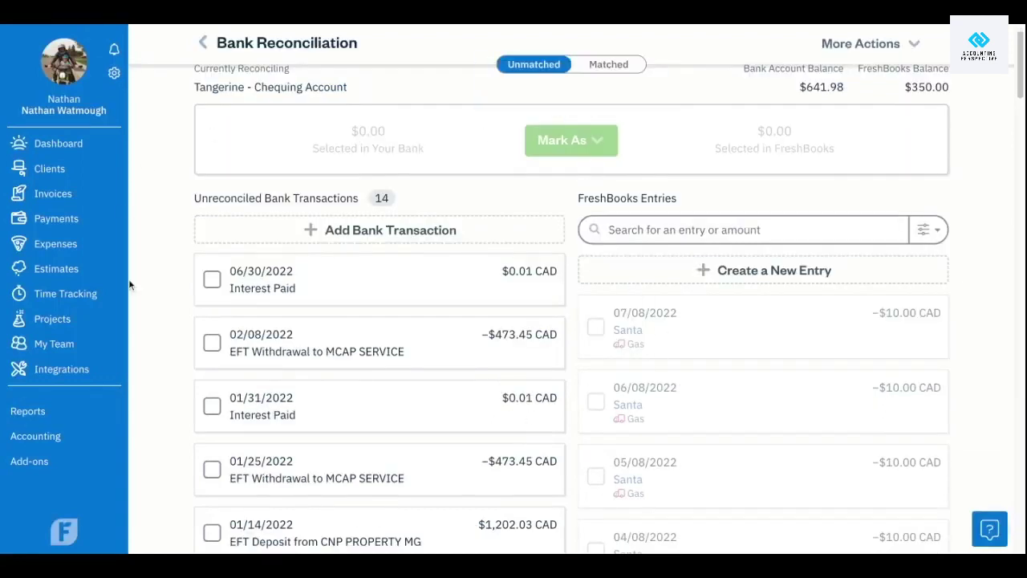
{"action": "left_click", "coordinate": [212, 279]}
{"action": "left_click", "coordinate": [481, 205]}
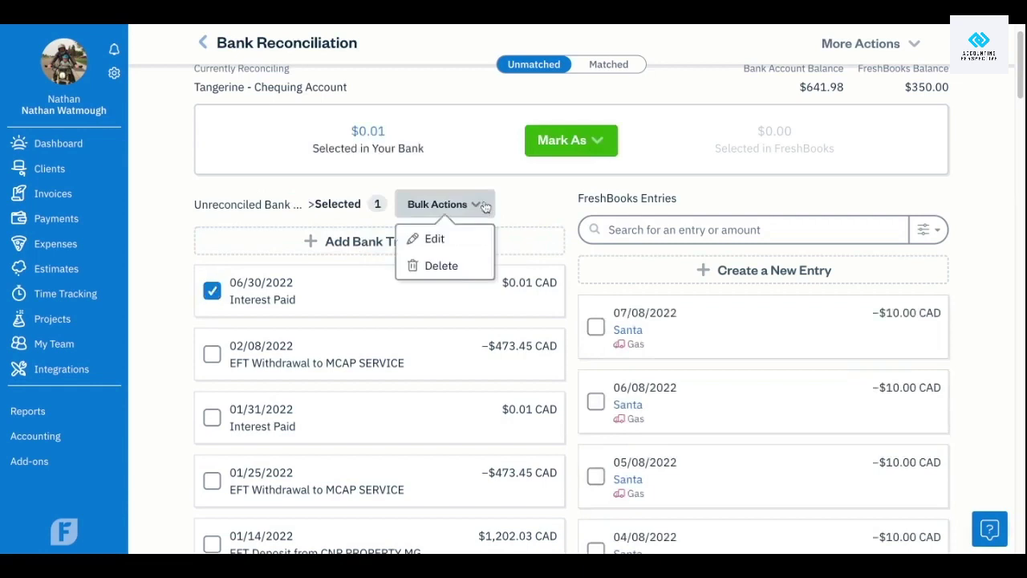
{"action": "left_click", "coordinate": [530, 207]}
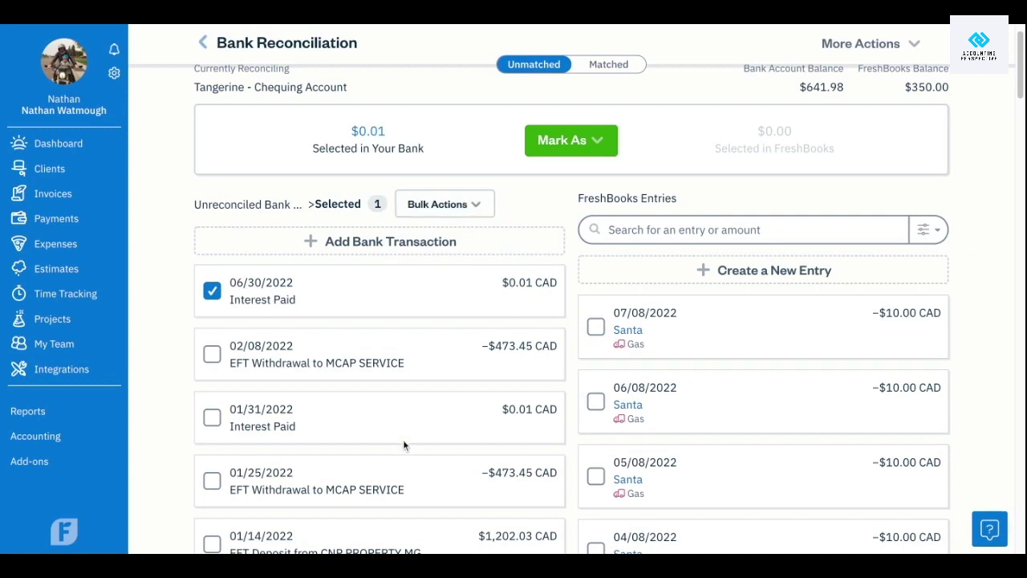
{"action": "key", "text": "space"}
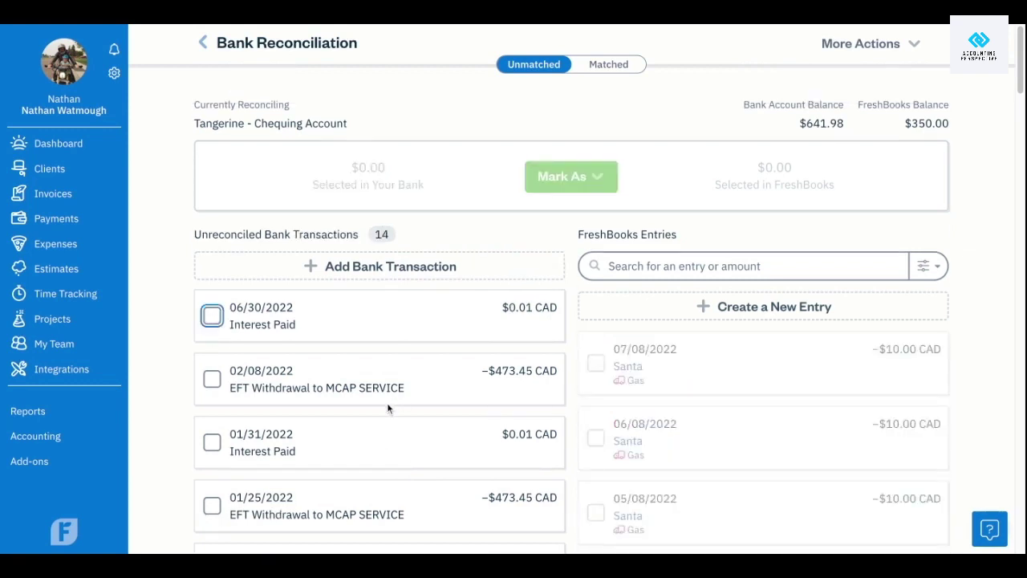
{"action": "scroll", "coordinate": [431, 371], "scroll_direction": "down", "scroll_amount": 1}
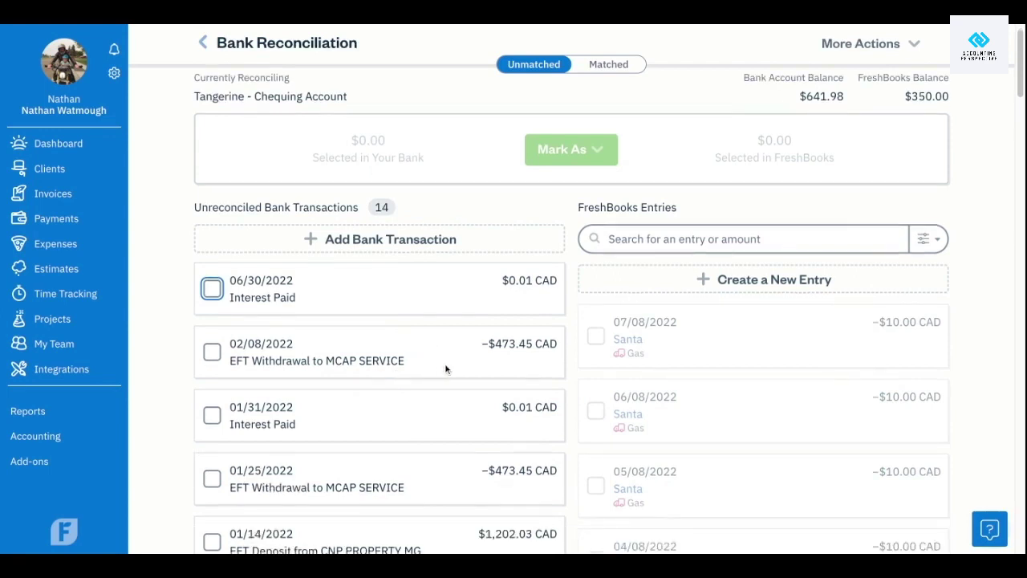
Match the 02/08/2022 EFT Withdrawal to MCAP SERVICE of -$473.45 CAD with the FreshBooks Utilities entry of the same date and amount
{"action": "scroll", "coordinate": [446, 368], "scroll_direction": "down", "scroll_amount": 1}
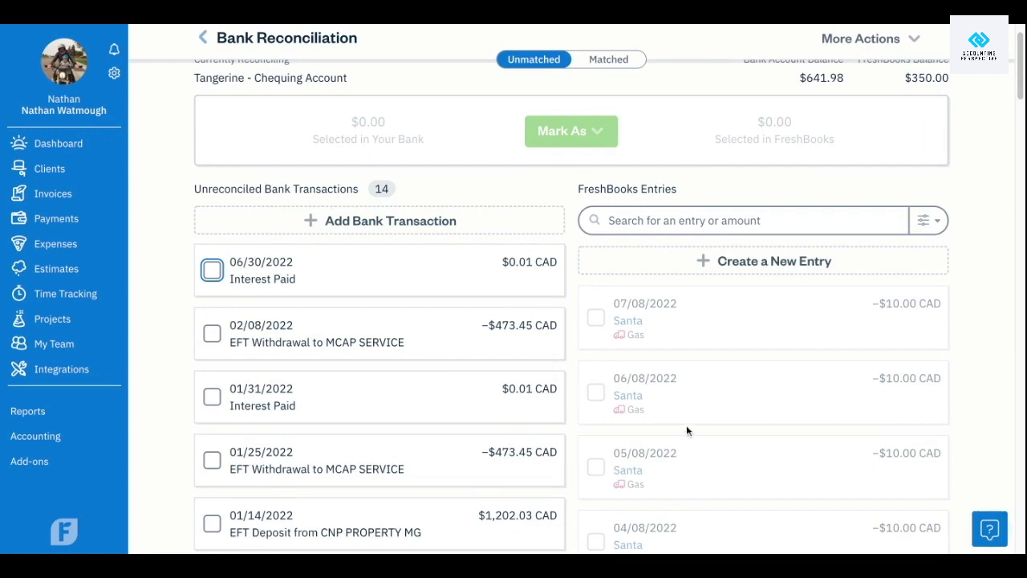
{"action": "left_click", "coordinate": [511, 302]}
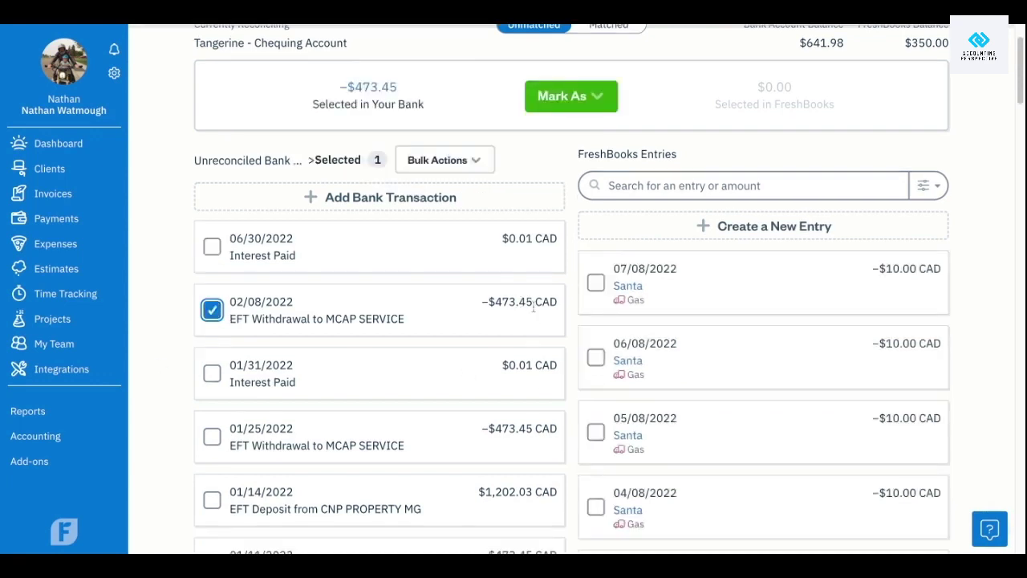
{"action": "scroll", "coordinate": [814, 344], "scroll_direction": "down", "scroll_amount": 1}
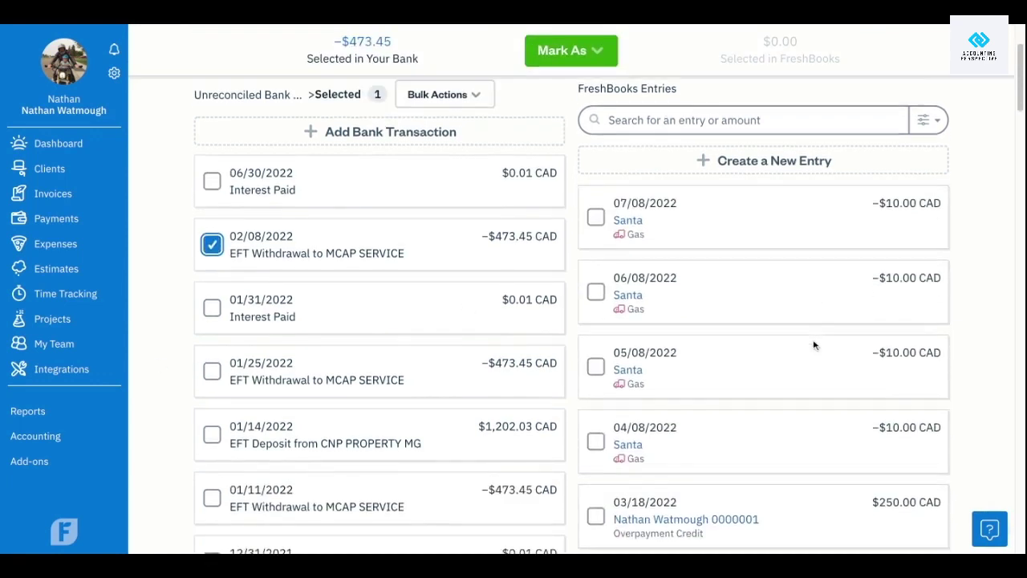
{"action": "scroll", "coordinate": [742, 266], "scroll_direction": "down", "scroll_amount": 6}
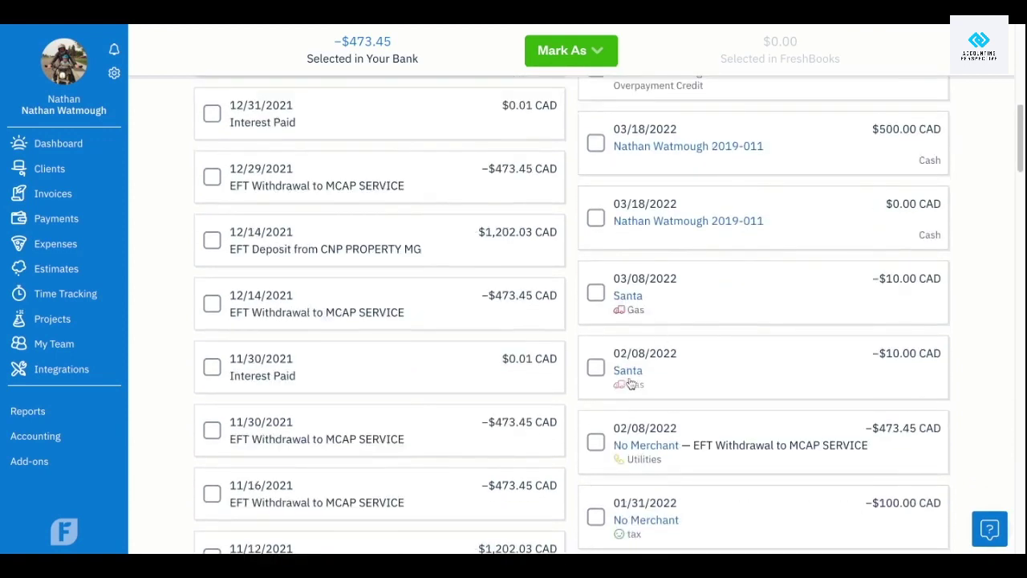
{"action": "scroll", "coordinate": [622, 386], "scroll_direction": "down", "scroll_amount": 1}
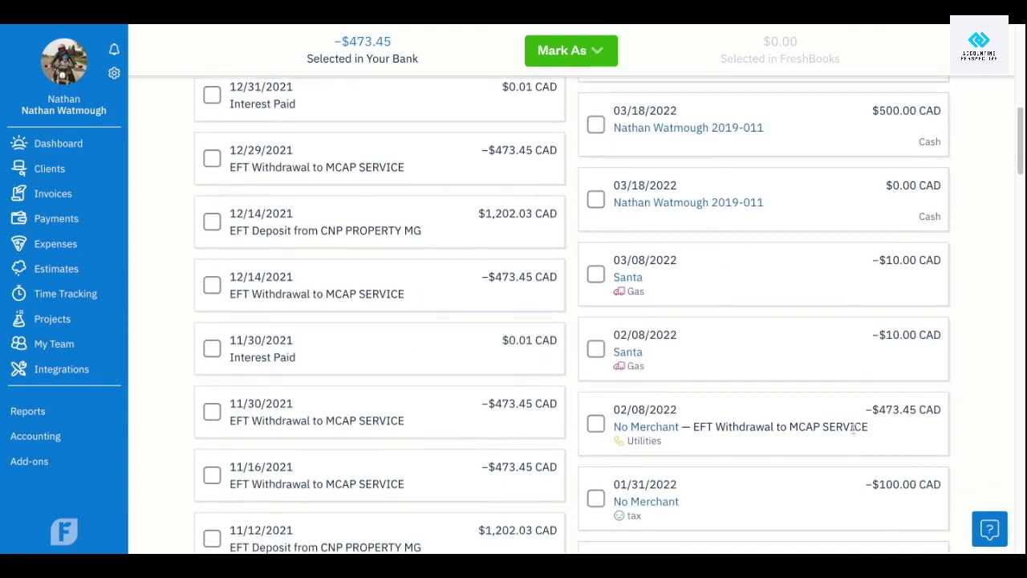
{"action": "left_click", "coordinate": [595, 423]}
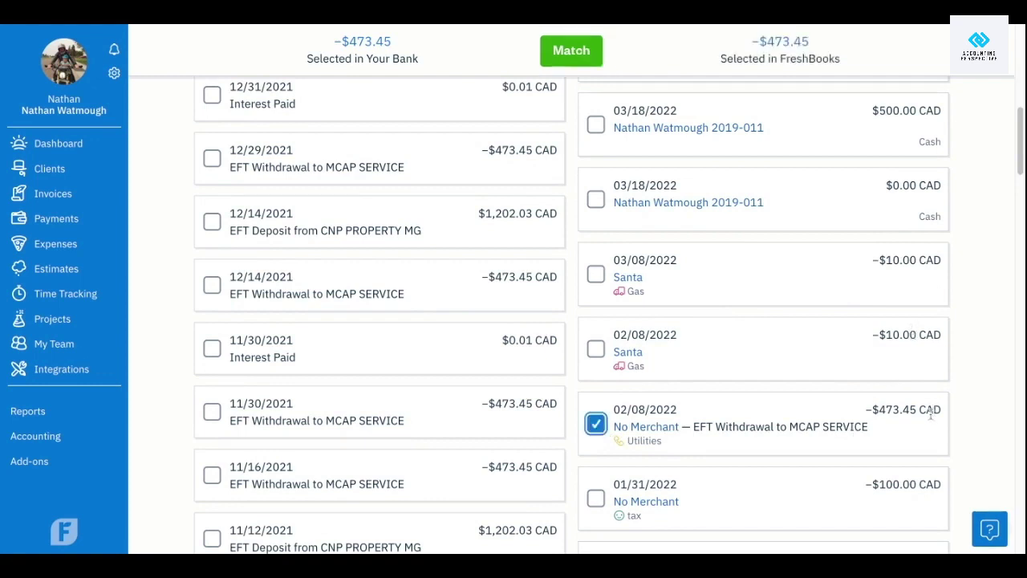
{"action": "left_click", "coordinate": [571, 52]}
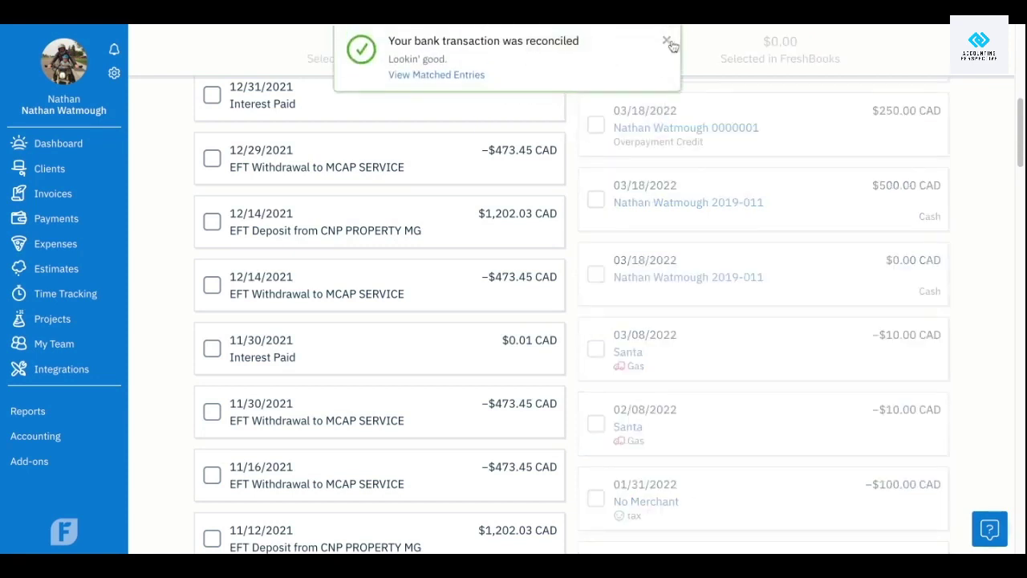
{"action": "left_click", "coordinate": [668, 41]}
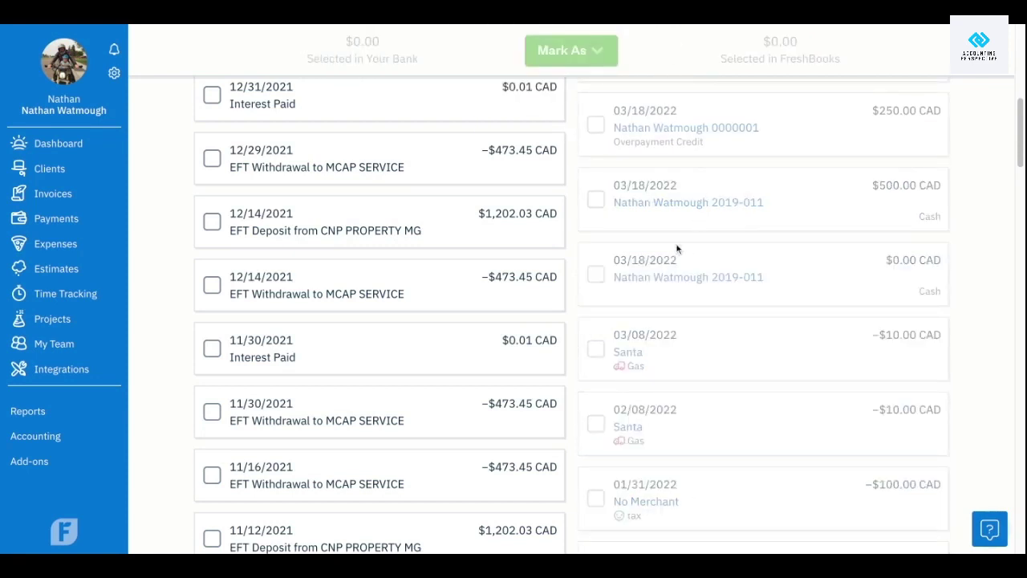
Review the chequing account's matched transactions, return to the unmatched ones and look through both lists
{"action": "scroll", "coordinate": [680, 245], "scroll_direction": "up", "scroll_amount": 7}
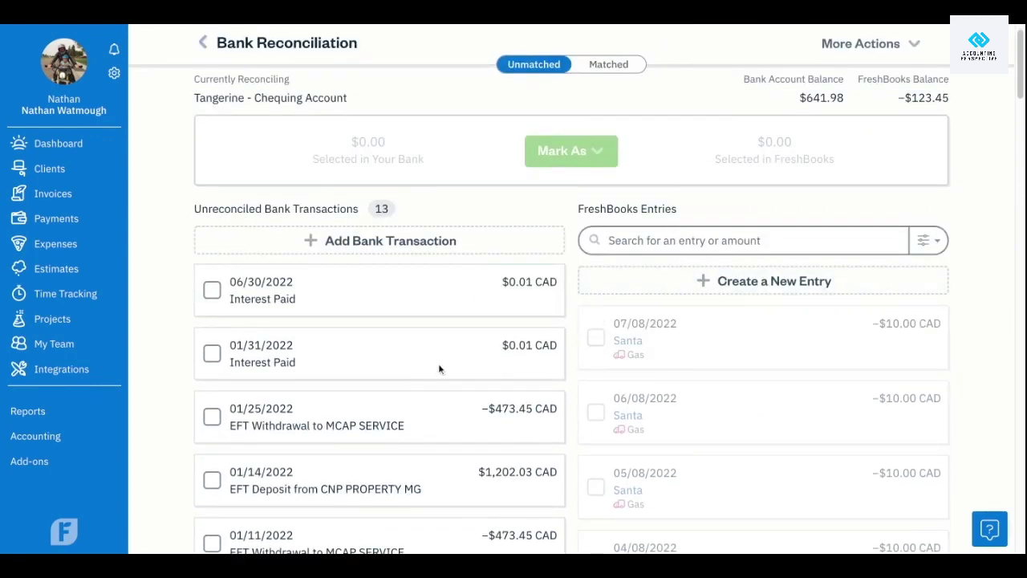
{"action": "scroll", "coordinate": [439, 369], "scroll_direction": "up", "scroll_amount": 1}
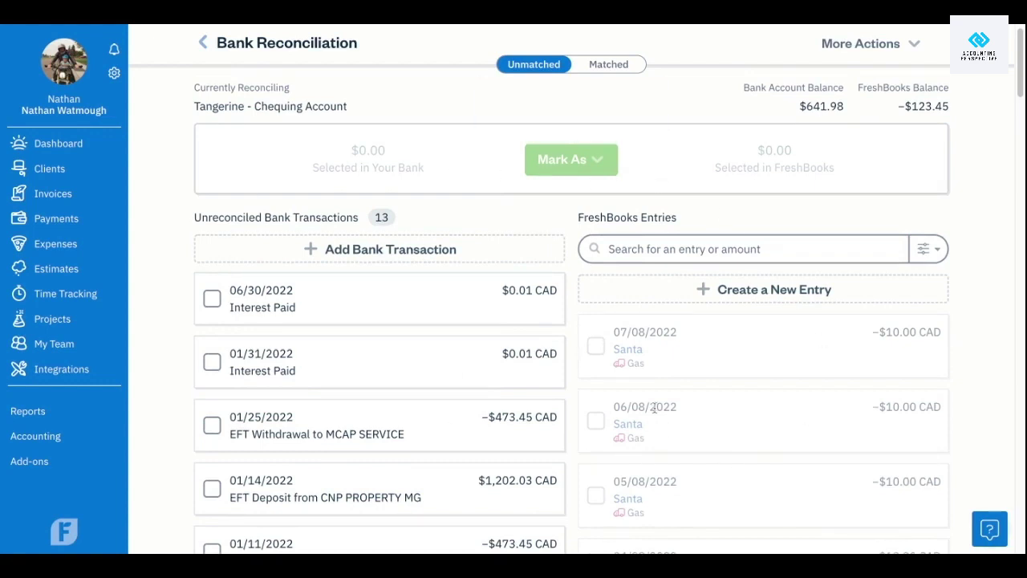
{"action": "left_click", "coordinate": [625, 68]}
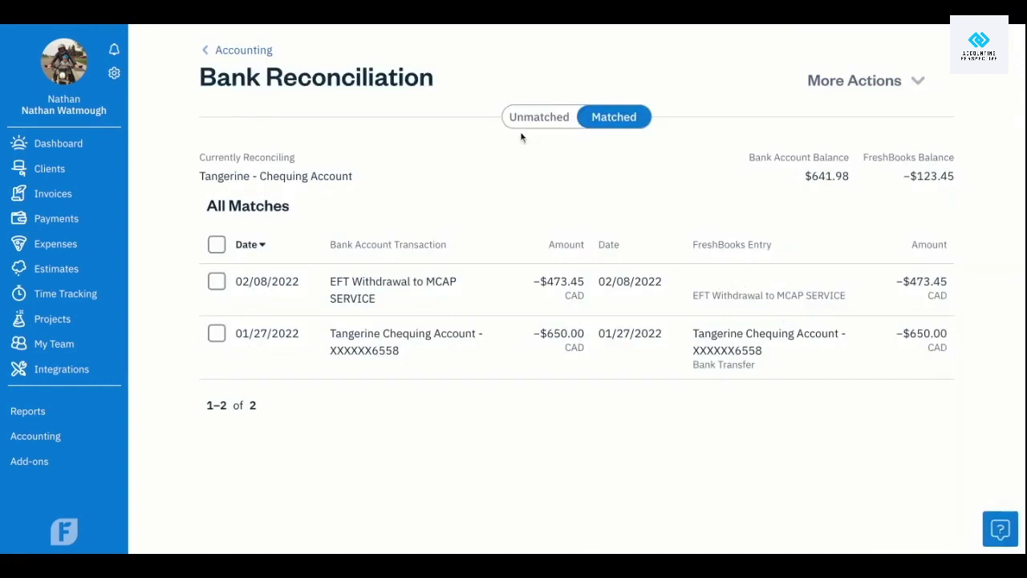
{"action": "left_click", "coordinate": [538, 117]}
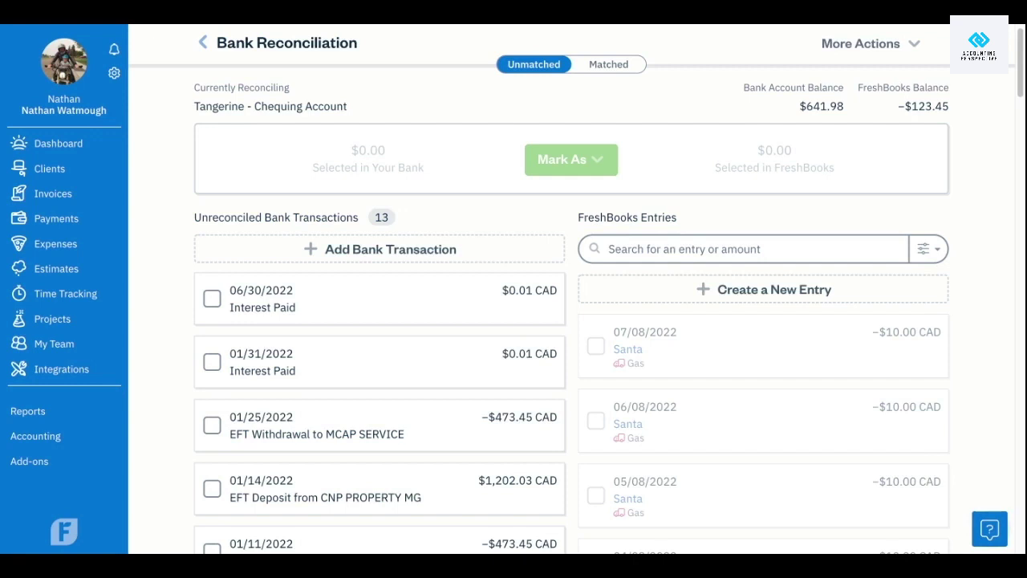
{"action": "scroll", "coordinate": [597, 313], "scroll_direction": "down", "scroll_amount": 1}
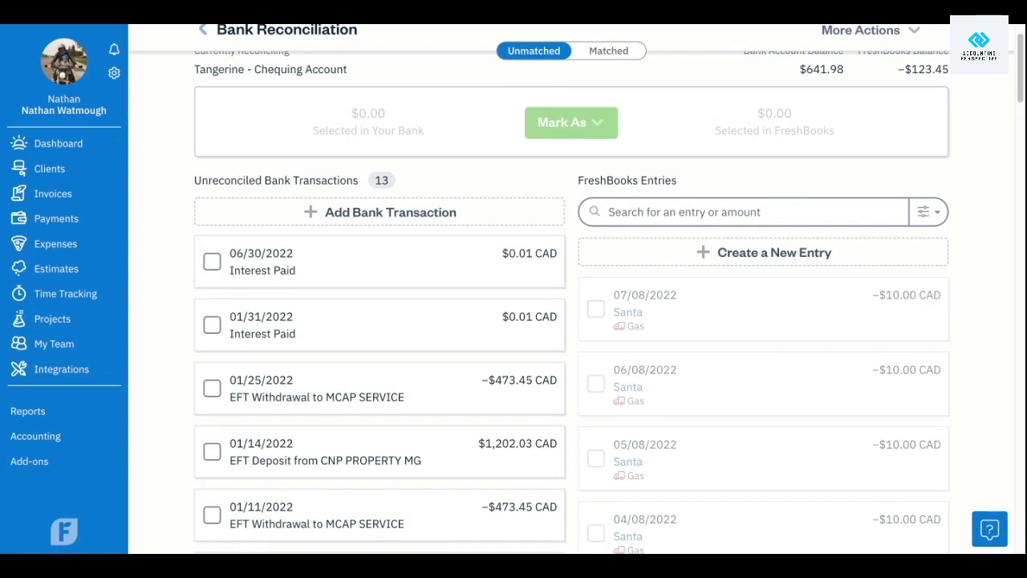
{"action": "scroll", "coordinate": [539, 313], "scroll_direction": "down", "scroll_amount": 10}
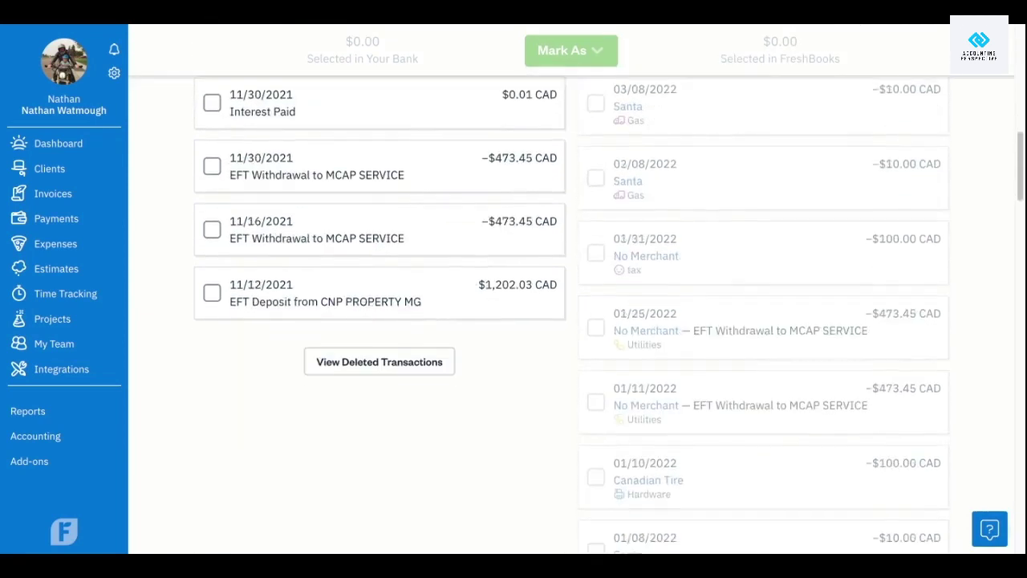
{"action": "scroll", "coordinate": [572, 313], "scroll_direction": "up", "scroll_amount": 12}
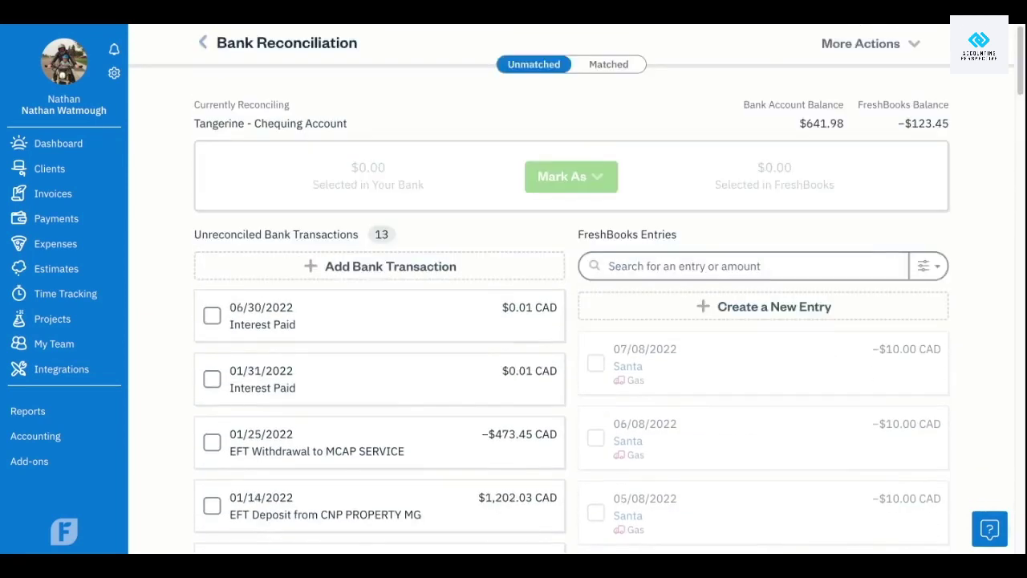
Start a new invoice payment entry for the outstanding CNP Property MGT invoice of $1,202.03 CAD
{"action": "left_click", "coordinate": [827, 313]}
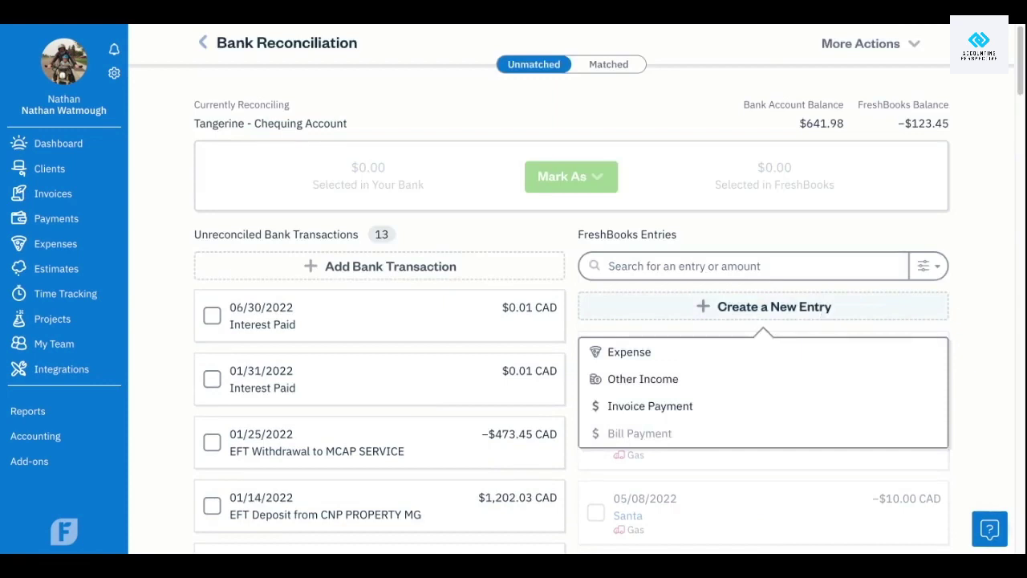
{"action": "left_click", "coordinate": [685, 406]}
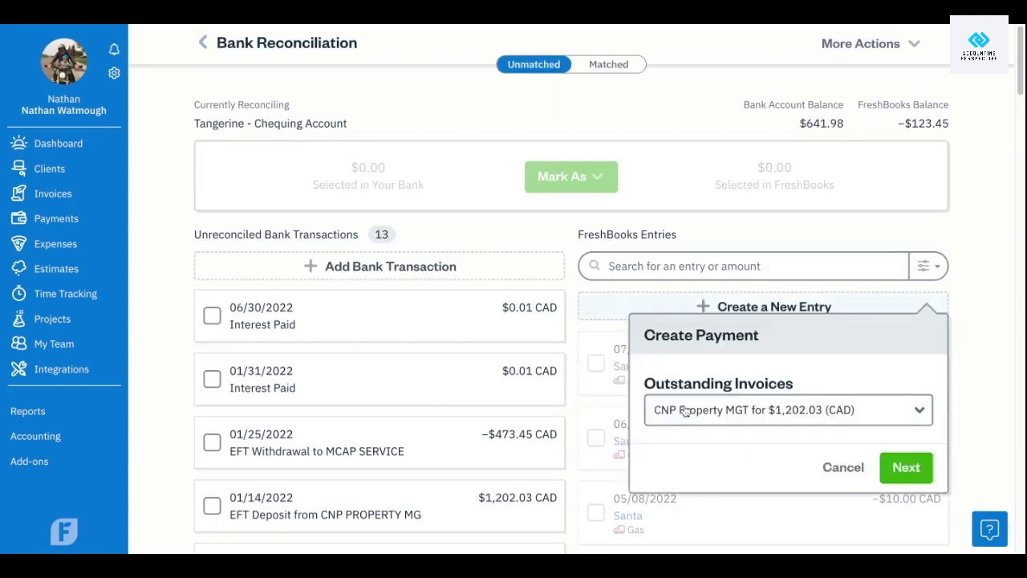
{"action": "left_click", "coordinate": [851, 382]}
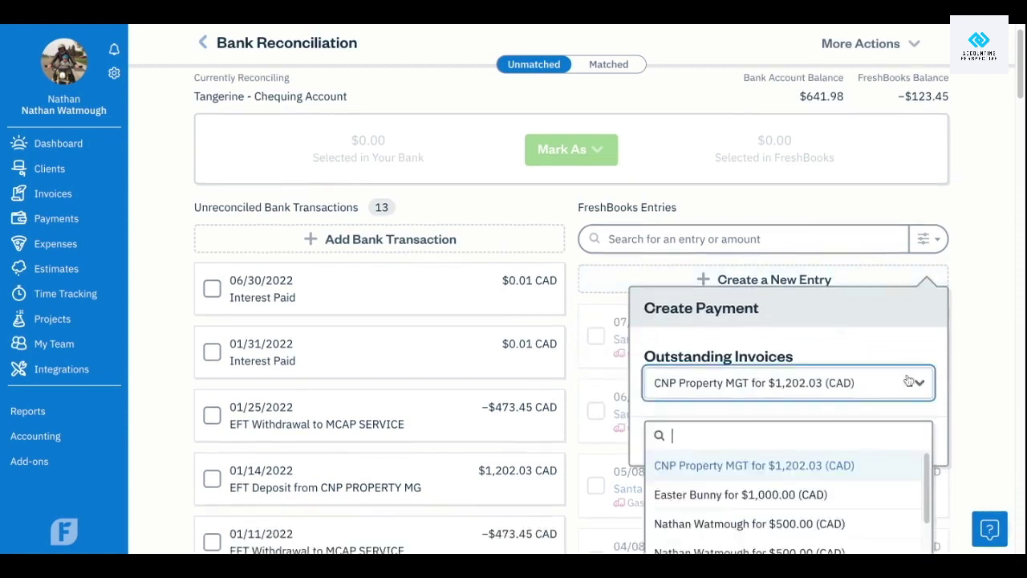
{"action": "scroll", "coordinate": [880, 444], "scroll_direction": "down", "scroll_amount": 1}
{"action": "scroll", "coordinate": [880, 444], "scroll_direction": "up", "scroll_amount": 1}
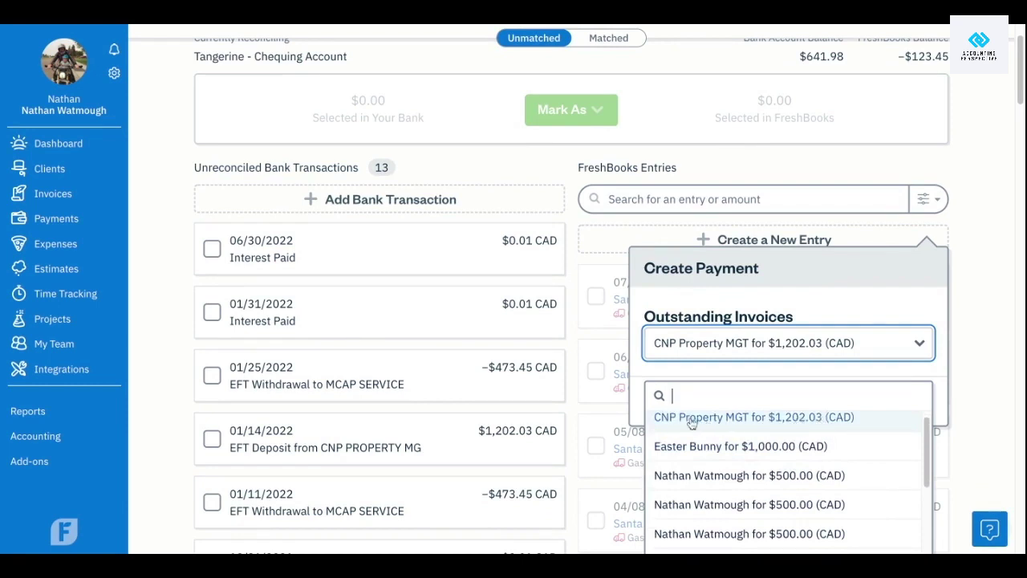
{"action": "left_click", "coordinate": [855, 423]}
{"action": "left_click", "coordinate": [905, 399]}
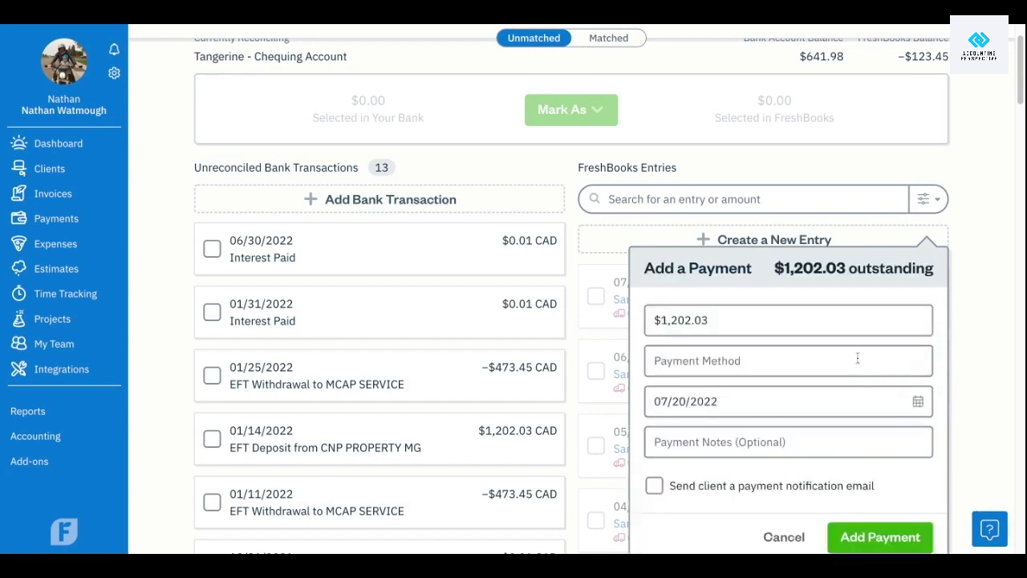
Set the payment method of the CNP Property MGT payment to Bank Transfer
{"action": "scroll", "coordinate": [862, 371], "scroll_direction": "down", "scroll_amount": 1}
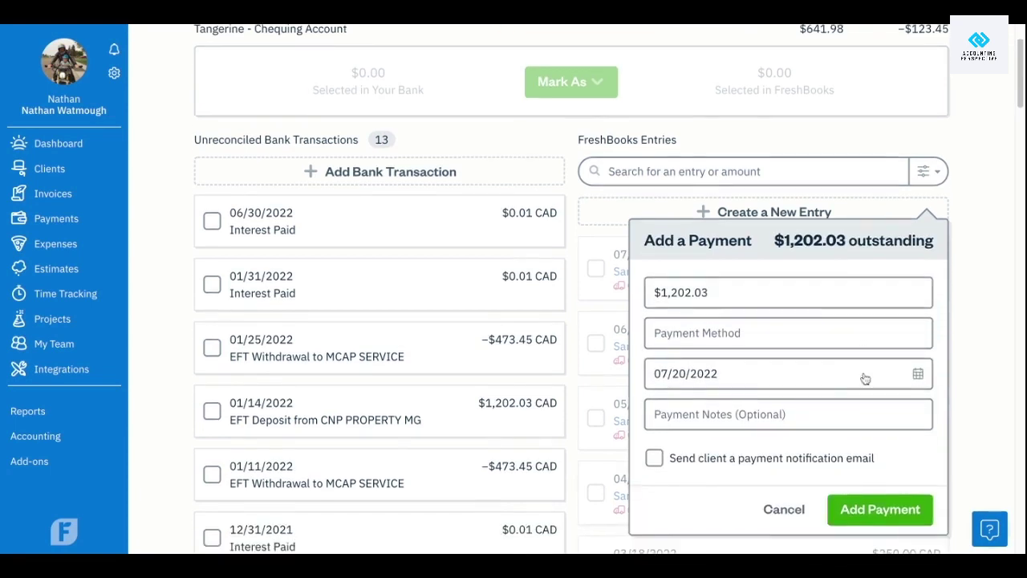
{"action": "left_click", "coordinate": [780, 334]}
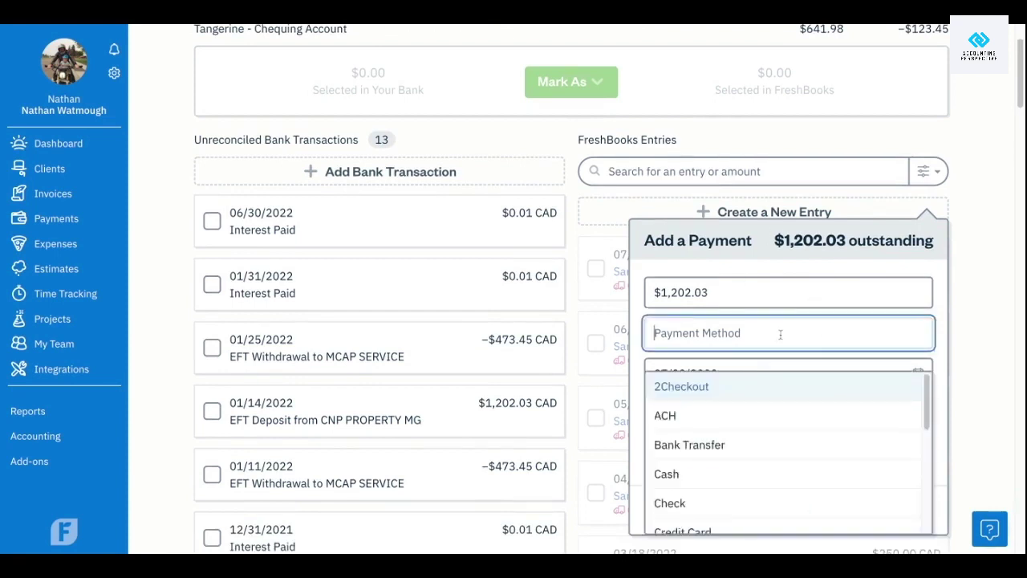
{"action": "scroll", "coordinate": [786, 337], "scroll_direction": "down", "scroll_amount": 1}
{"action": "left_click", "coordinate": [773, 425]}
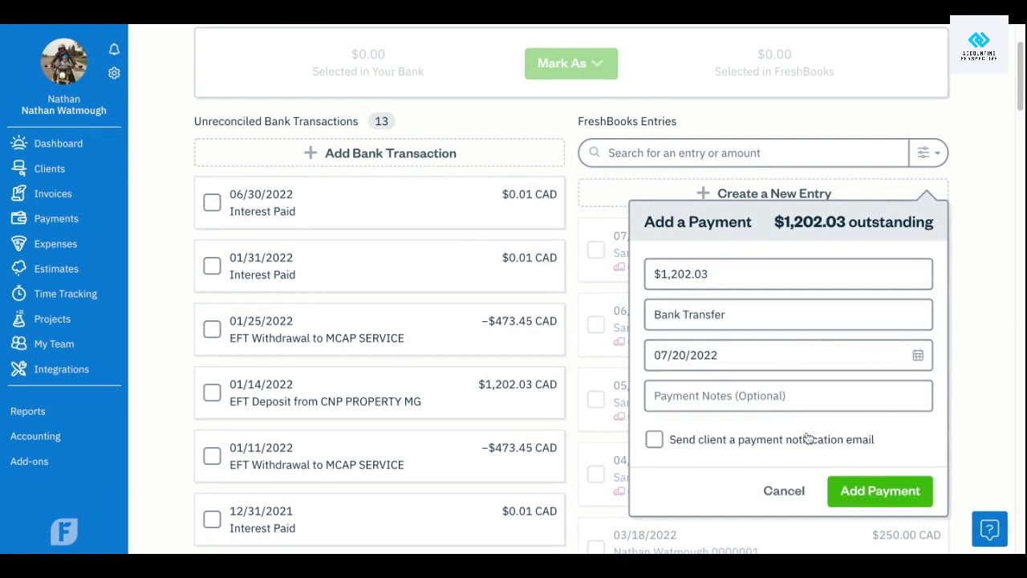
Date the CNP Property MGT payment 01/14/2022 and add it to the FreshBooks entries
{"action": "left_click", "coordinate": [892, 361]}
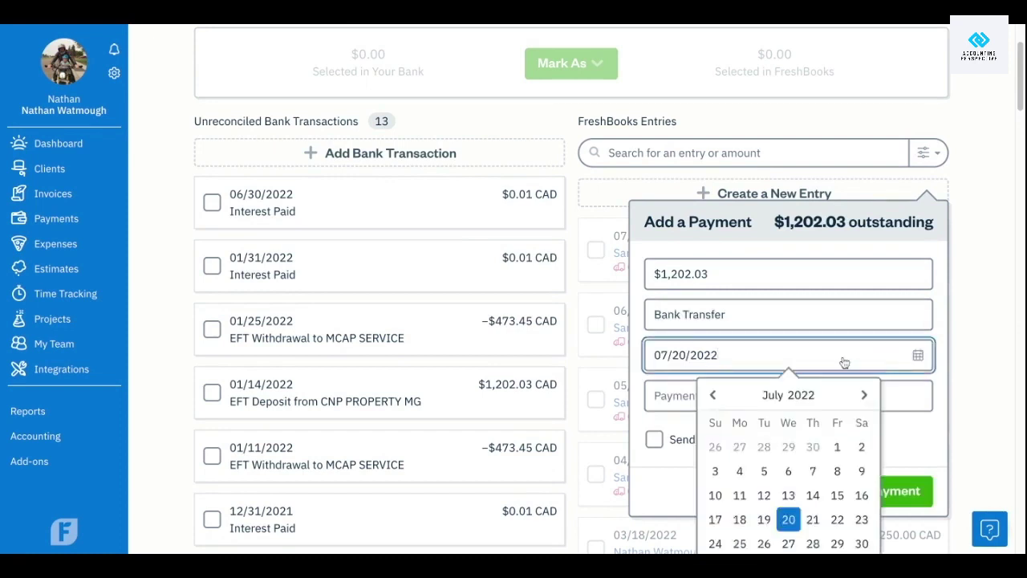
{"action": "left_click", "coordinate": [718, 403]}
{"action": "left_click", "coordinate": [718, 402]}
{"action": "left_click", "coordinate": [718, 403]}
{"action": "left_click", "coordinate": [718, 402]}
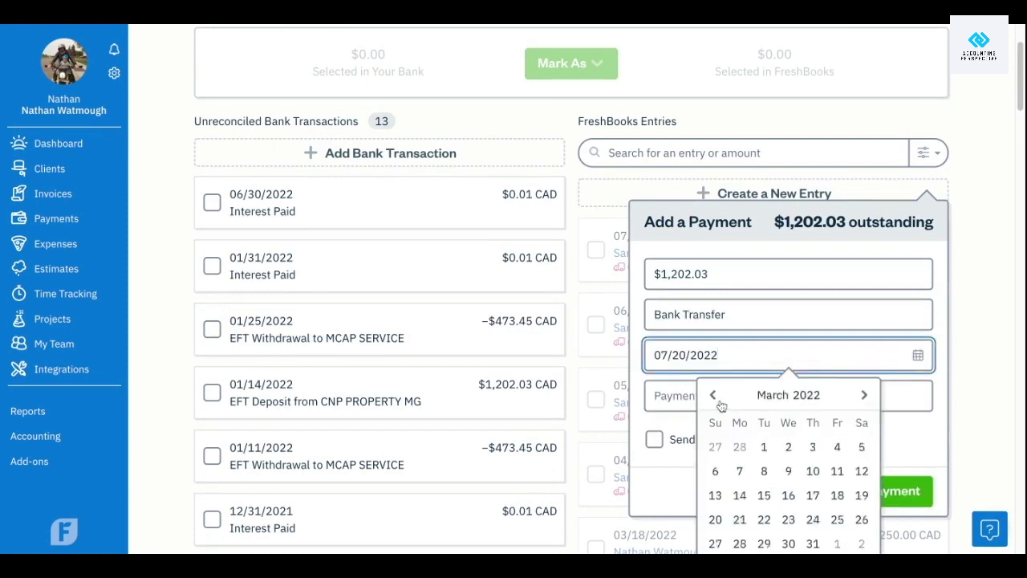
{"action": "left_click", "coordinate": [718, 403]}
{"action": "left_click", "coordinate": [718, 402]}
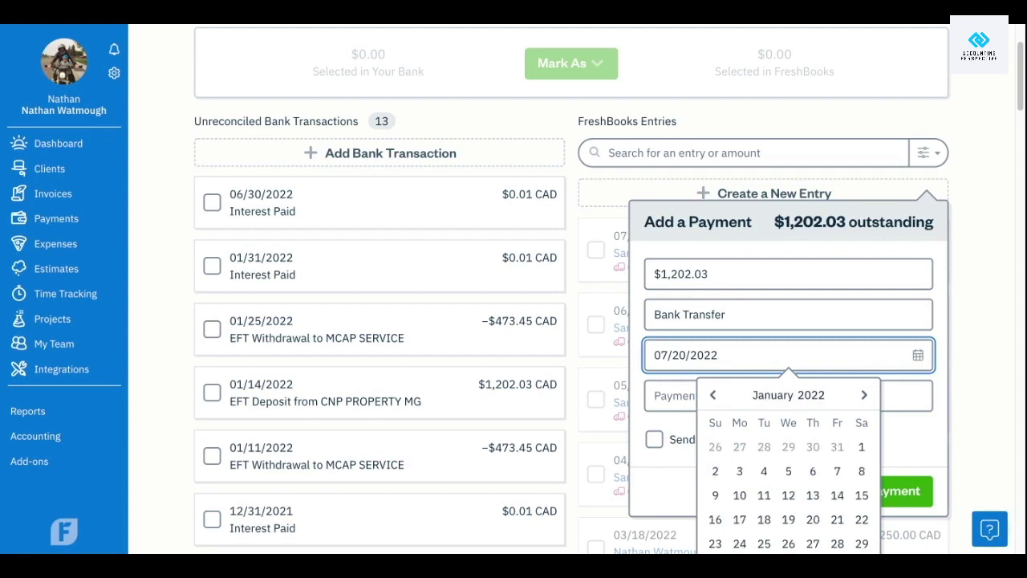
{"action": "left_click", "coordinate": [835, 496]}
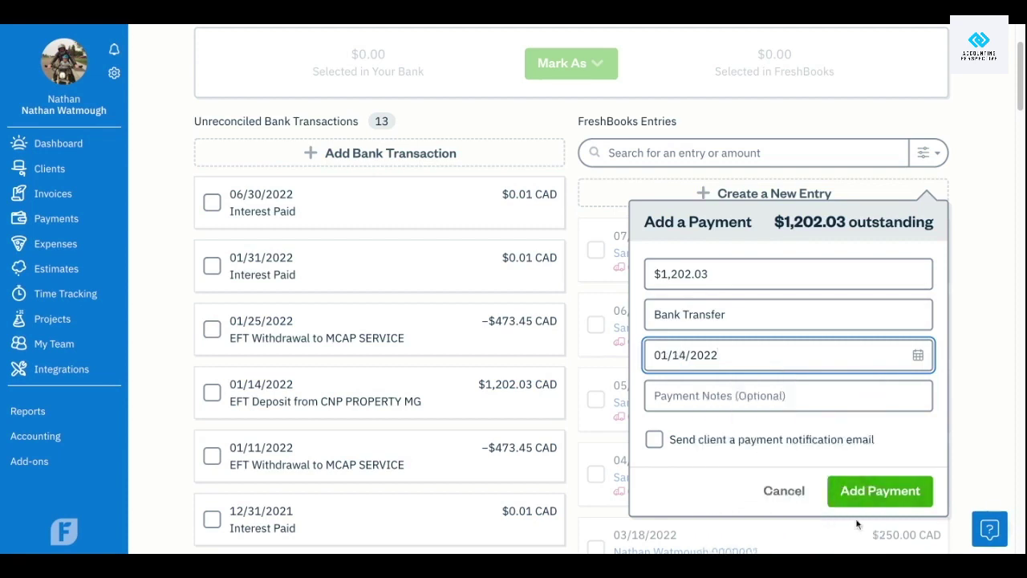
{"action": "left_click", "coordinate": [892, 491]}
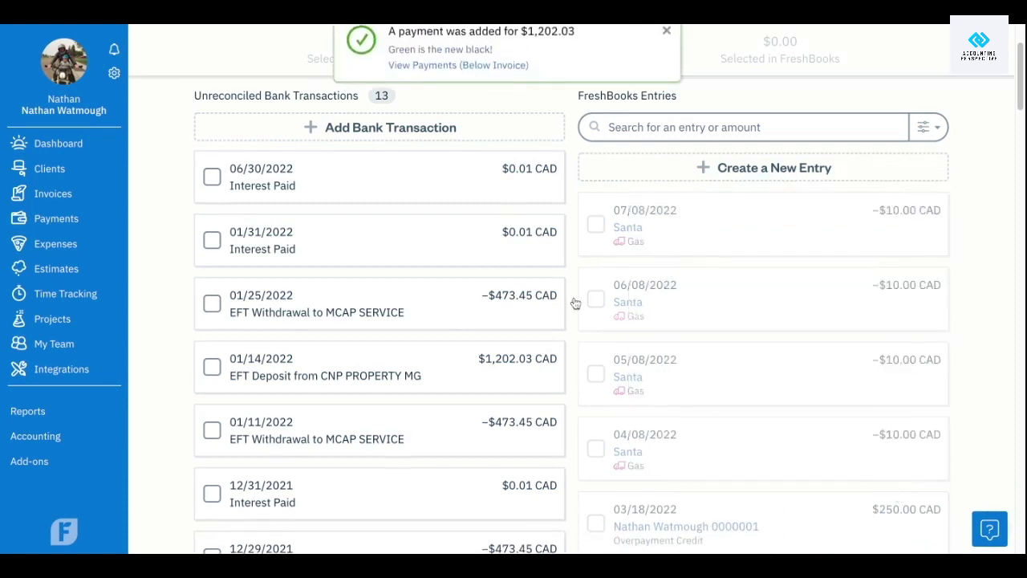
{"action": "left_click", "coordinate": [667, 36]}
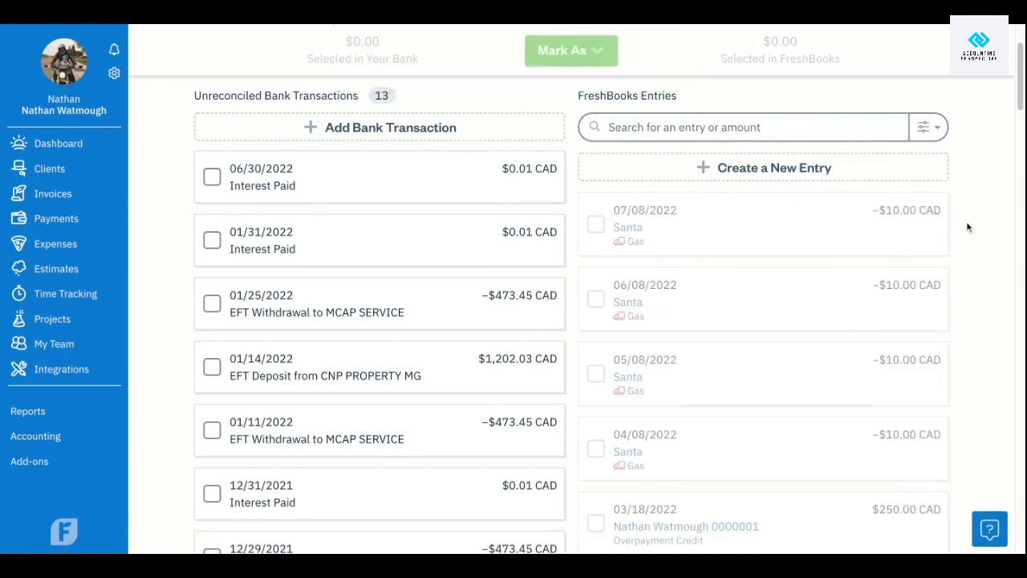
Match the 01/14/2022 EFT Deposit from CNP PROPERTY MG of $1,202.03 CAD with the CNP Property MGT bank transfer entry of that date
{"action": "left_click", "coordinate": [211, 368]}
{"action": "scroll", "coordinate": [782, 323], "scroll_direction": "down", "scroll_amount": 6}
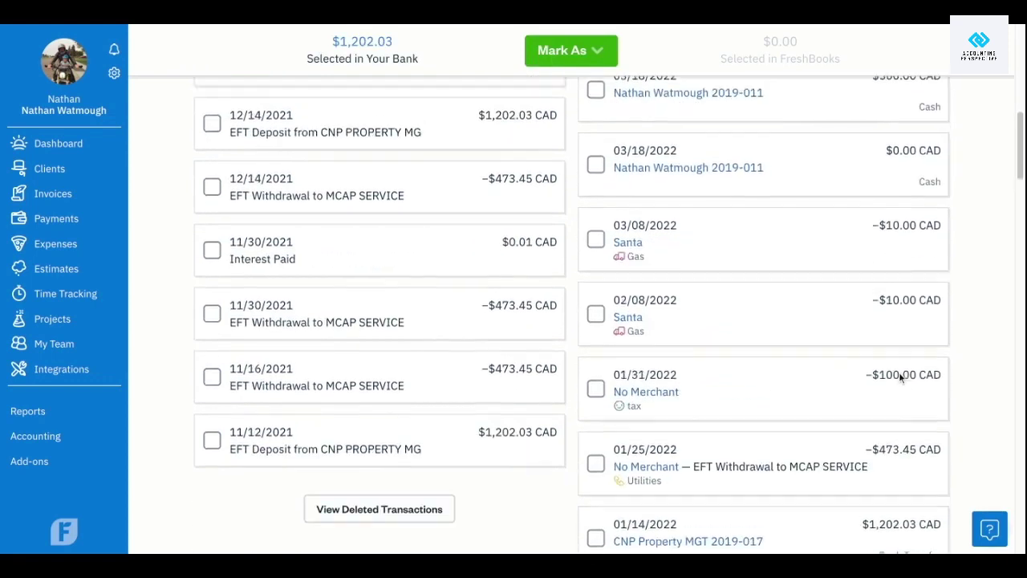
{"action": "scroll", "coordinate": [898, 374], "scroll_direction": "down", "scroll_amount": 2}
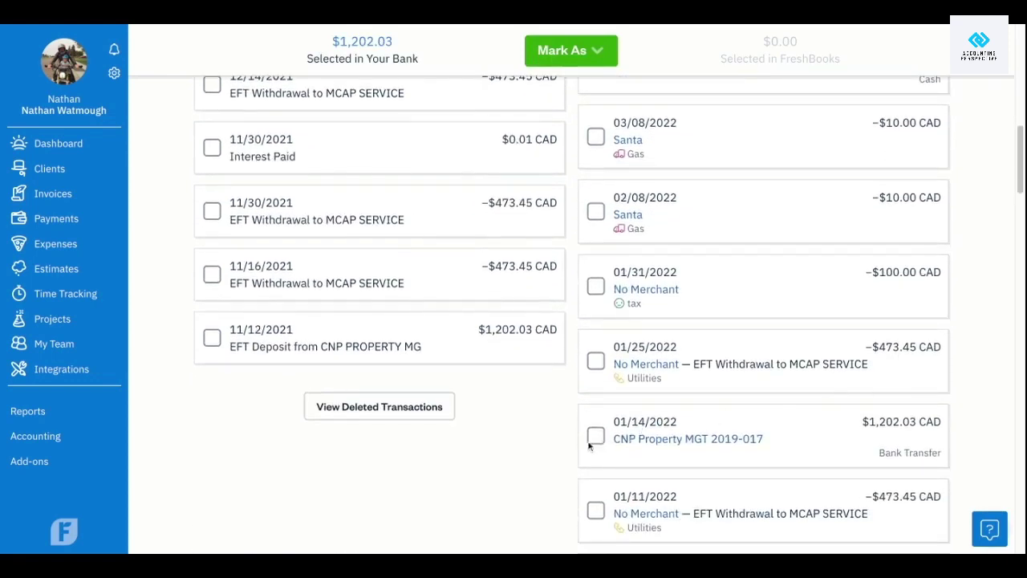
{"action": "left_click", "coordinate": [592, 440]}
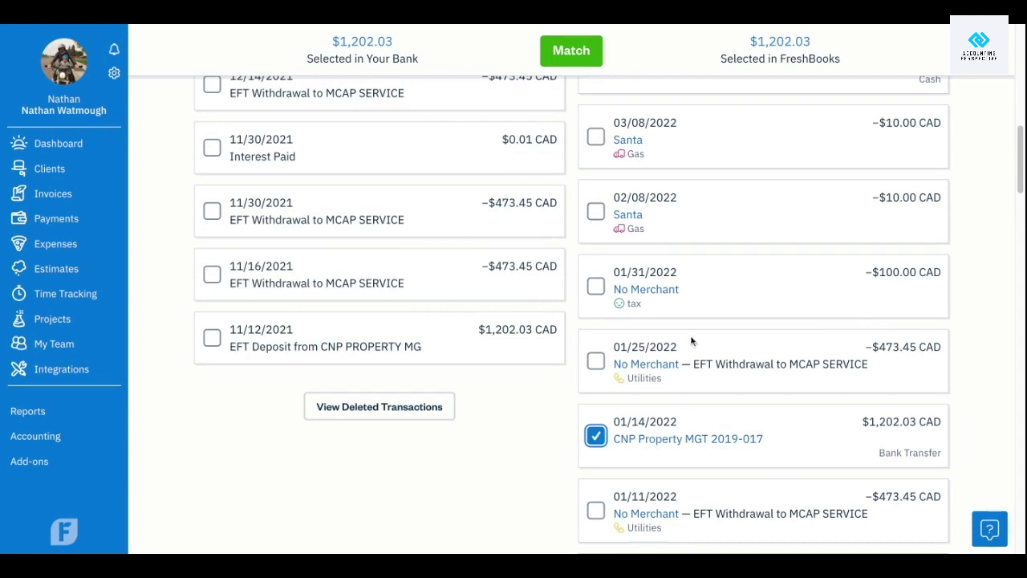
{"action": "left_click", "coordinate": [584, 63]}
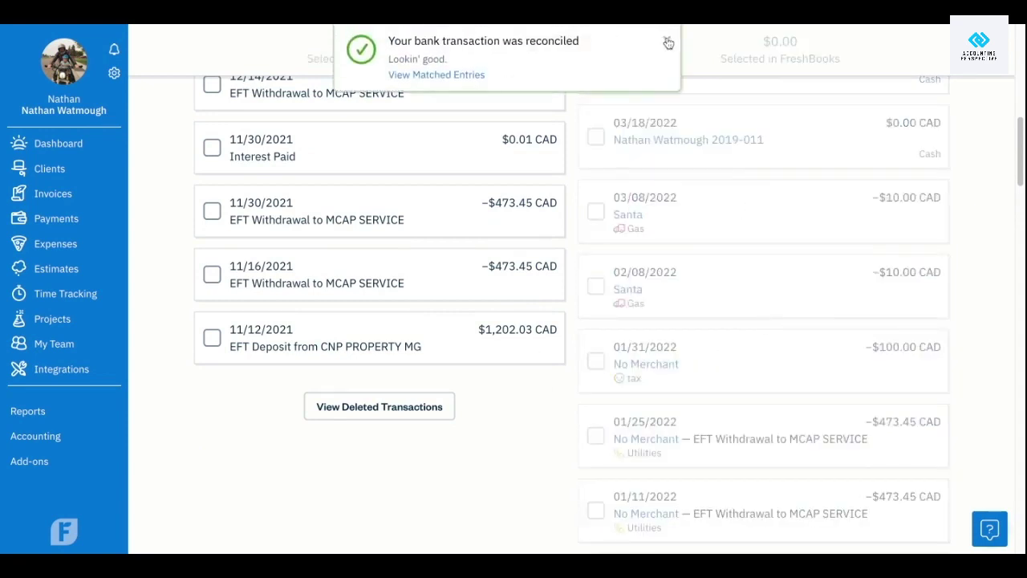
{"action": "left_click", "coordinate": [668, 43]}
Check which types of new FreshBooks entry can be created from the reconciliation page, without creating one
{"action": "scroll", "coordinate": [752, 235], "scroll_direction": "up", "scroll_amount": 8}
{"action": "left_click", "coordinate": [763, 198]}
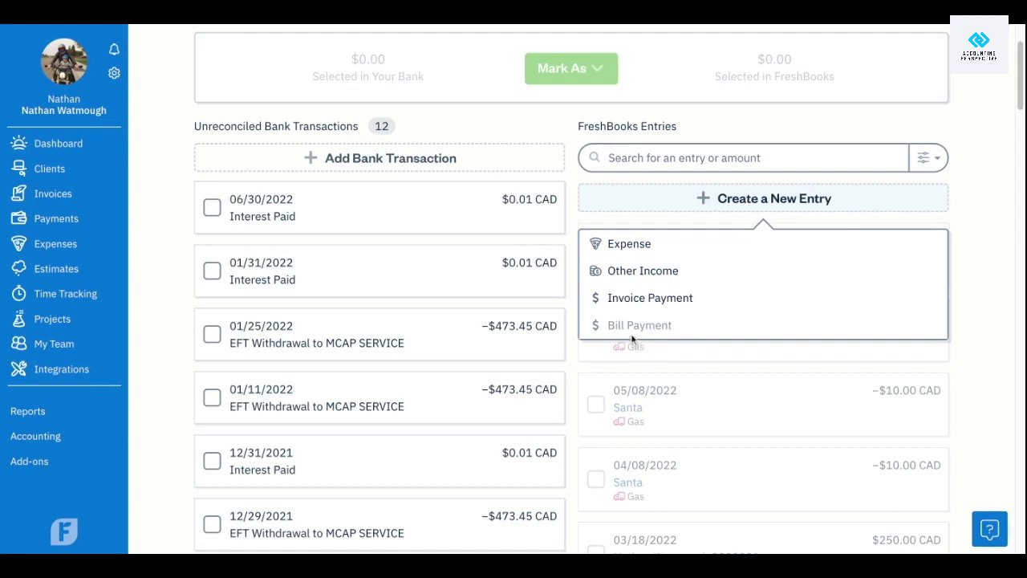
{"action": "left_click", "coordinate": [725, 207]}
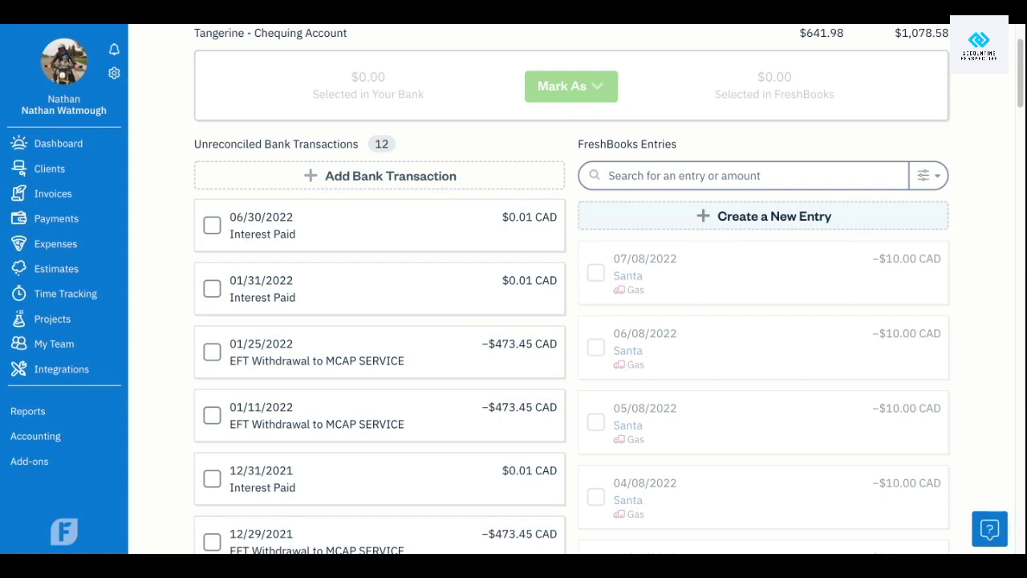
Review the unreconciled bank transactions of the Tangerine chequing account alongside the FreshBooks entries
{"action": "scroll", "coordinate": [490, 339], "scroll_direction": "down", "scroll_amount": 1}
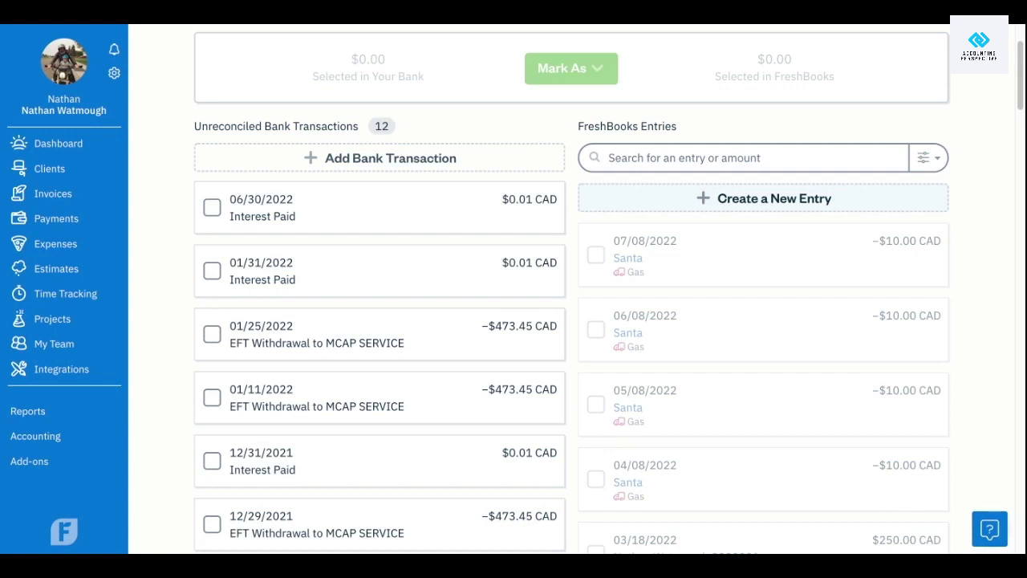
{"action": "scroll", "coordinate": [571, 293], "scroll_direction": "down", "scroll_amount": 1}
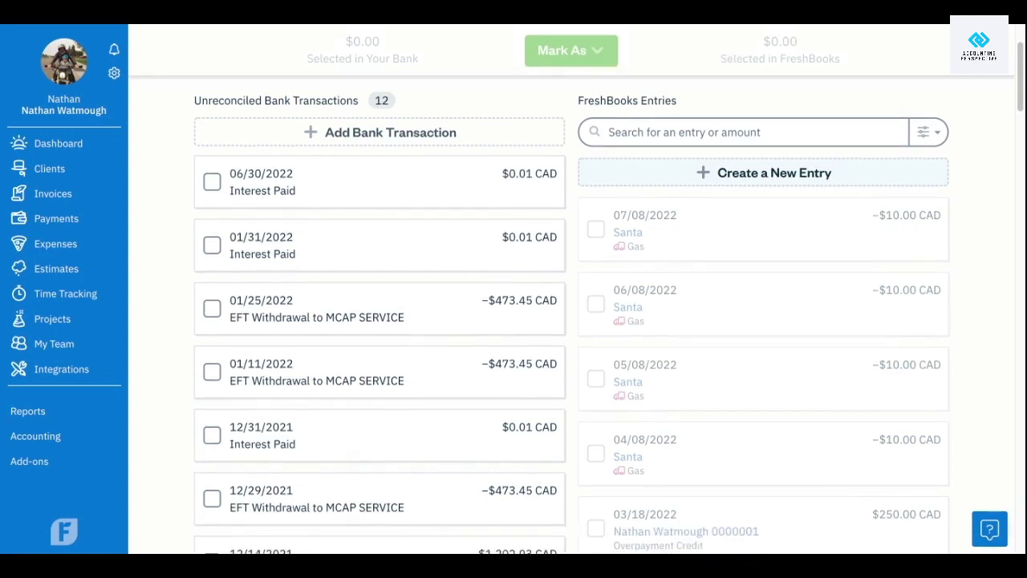
{"action": "scroll", "coordinate": [324, 309], "scroll_direction": "down", "scroll_amount": 1}
{"action": "scroll", "coordinate": [324, 310], "scroll_direction": "down", "scroll_amount": 1}
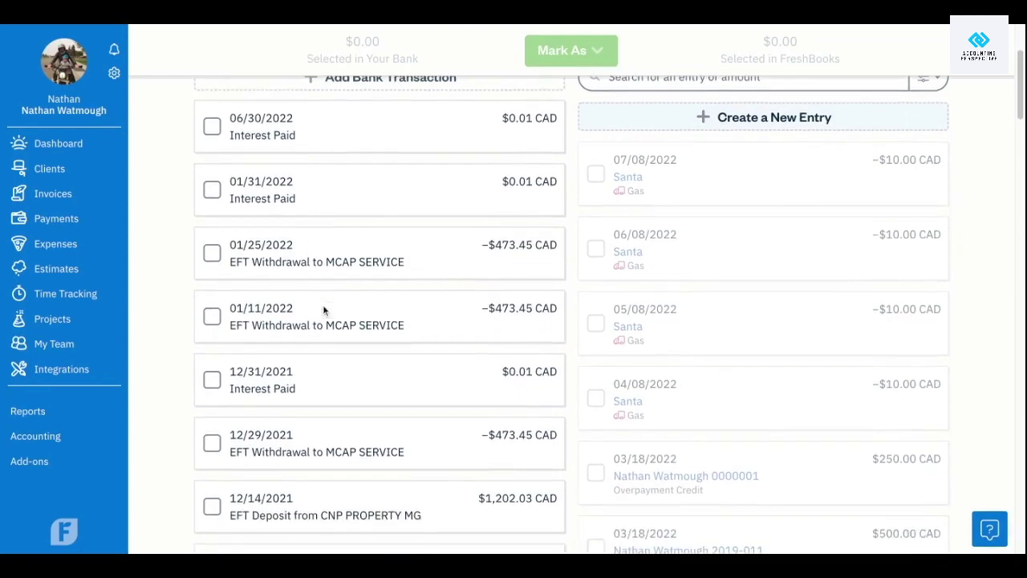
{"action": "scroll", "coordinate": [324, 308], "scroll_direction": "down", "scroll_amount": 6}
{"action": "scroll", "coordinate": [323, 308], "scroll_direction": "up", "scroll_amount": 5}
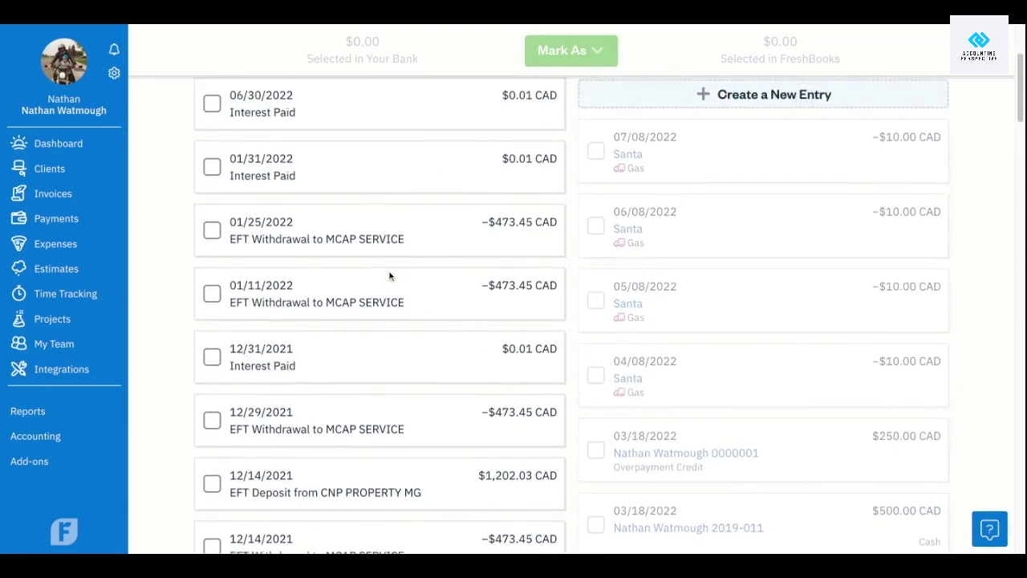
{"action": "scroll", "coordinate": [215, 181], "scroll_direction": "up", "scroll_amount": 3}
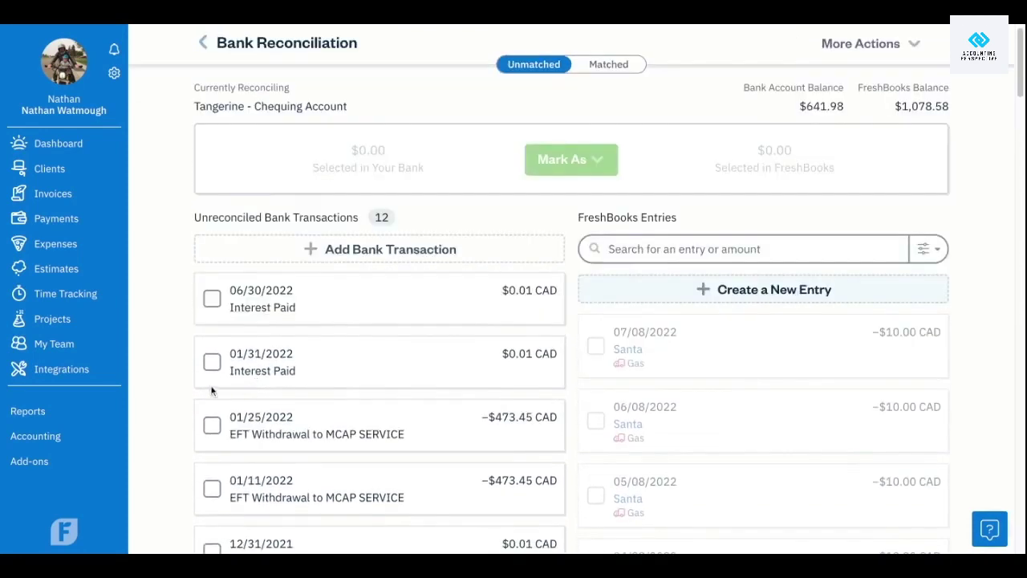
Try marking the 01/31/2022 Interest Paid transaction as an expense refund in the Gas category, and cancel without submitting it
{"action": "left_click", "coordinate": [212, 362]}
{"action": "left_click", "coordinate": [596, 163]}
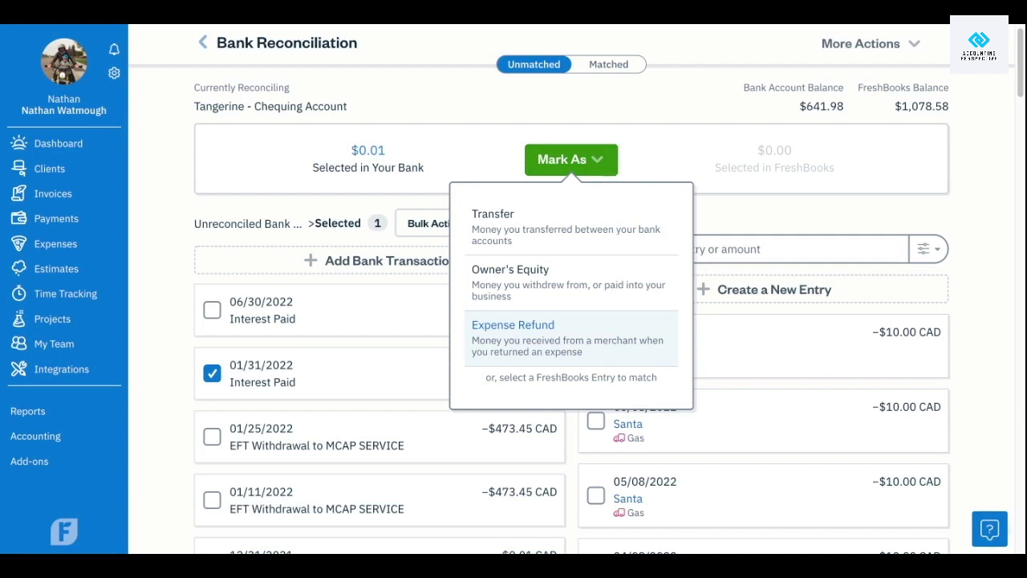
{"action": "left_click", "coordinate": [530, 331]}
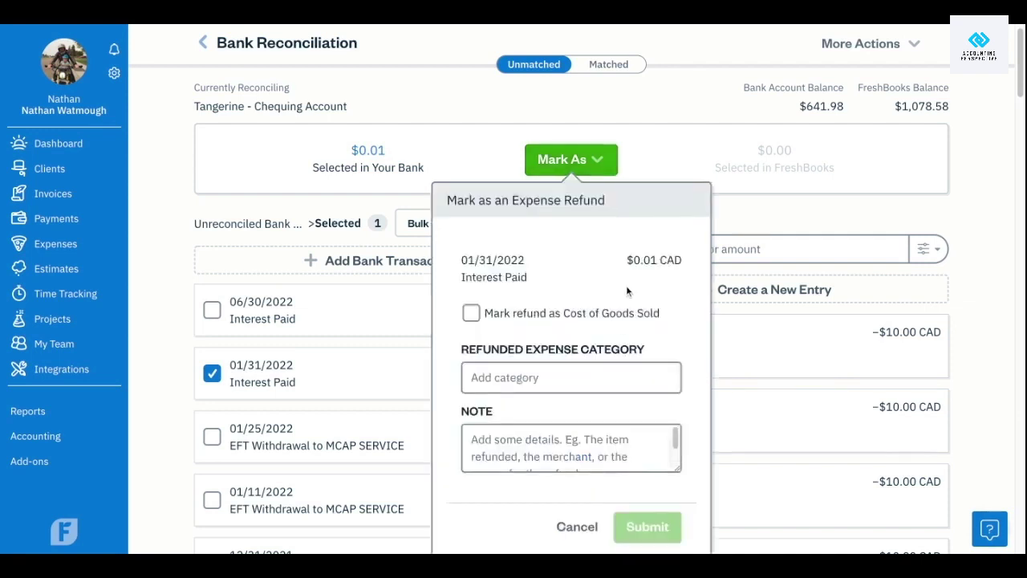
{"action": "scroll", "coordinate": [627, 292], "scroll_direction": "down", "scroll_amount": 3}
{"action": "left_click", "coordinate": [642, 334]}
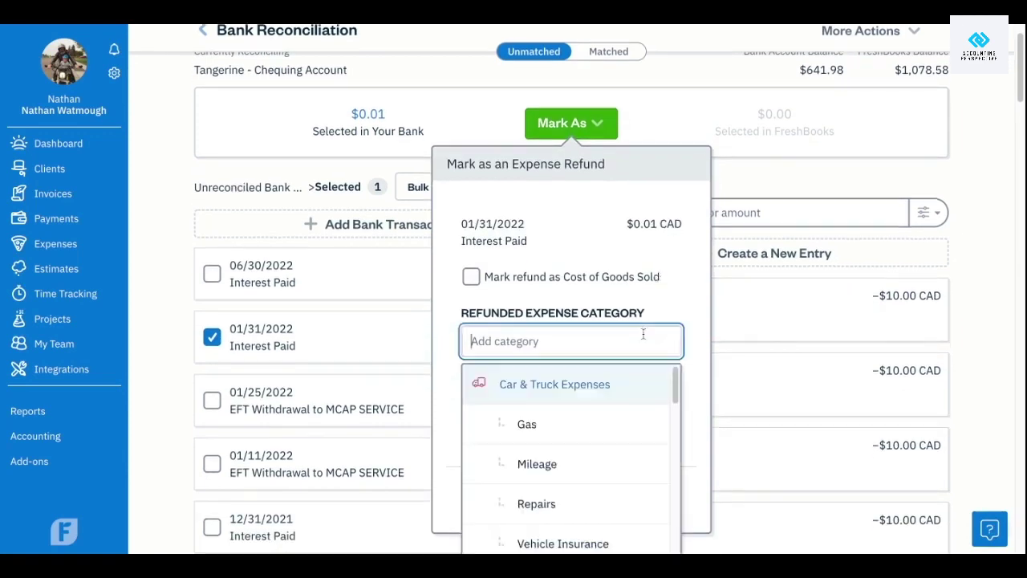
{"action": "scroll", "coordinate": [680, 264], "scroll_direction": "down", "scroll_amount": 3}
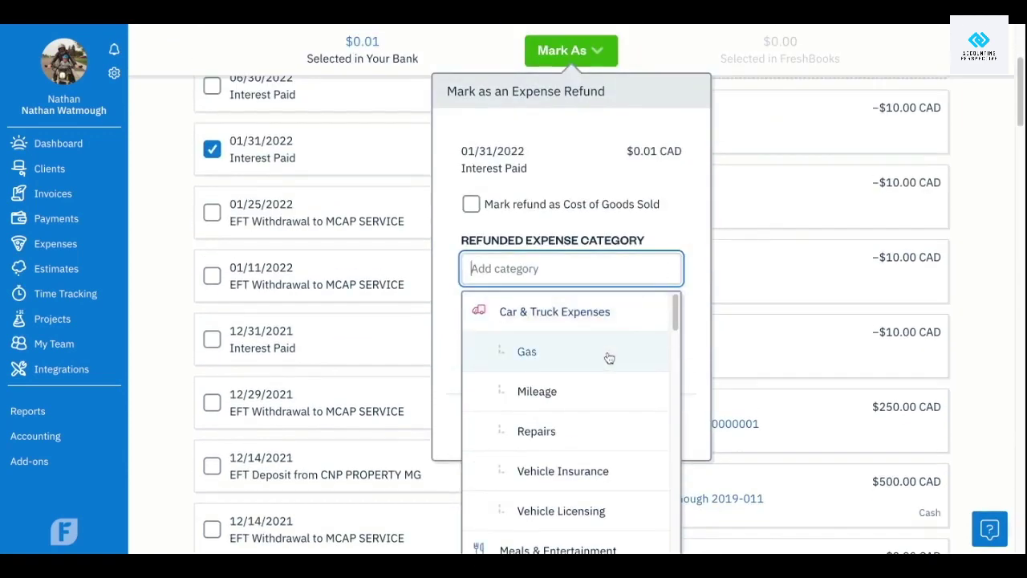
{"action": "left_click", "coordinate": [608, 358]}
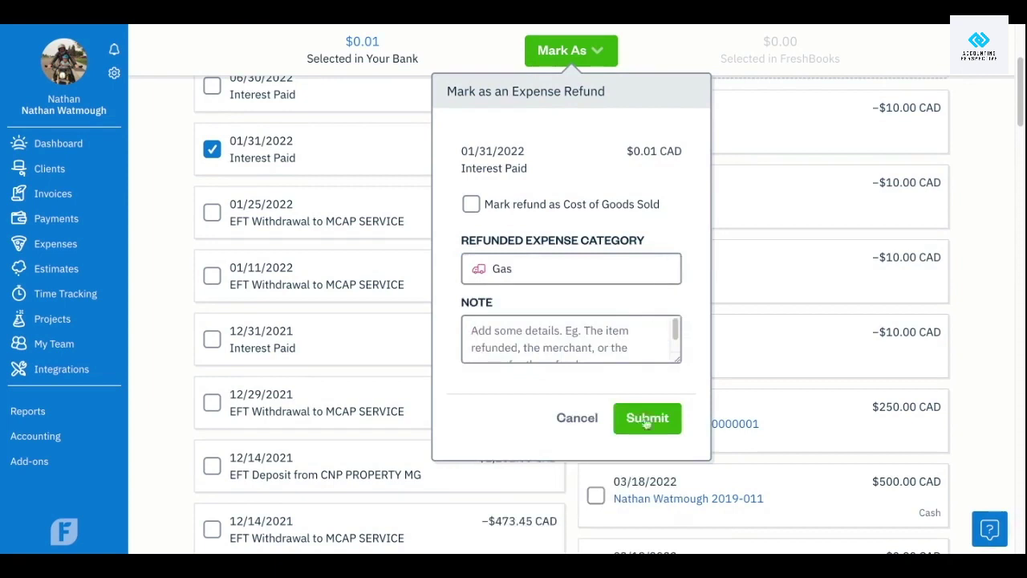
{"action": "left_click", "coordinate": [576, 418]}
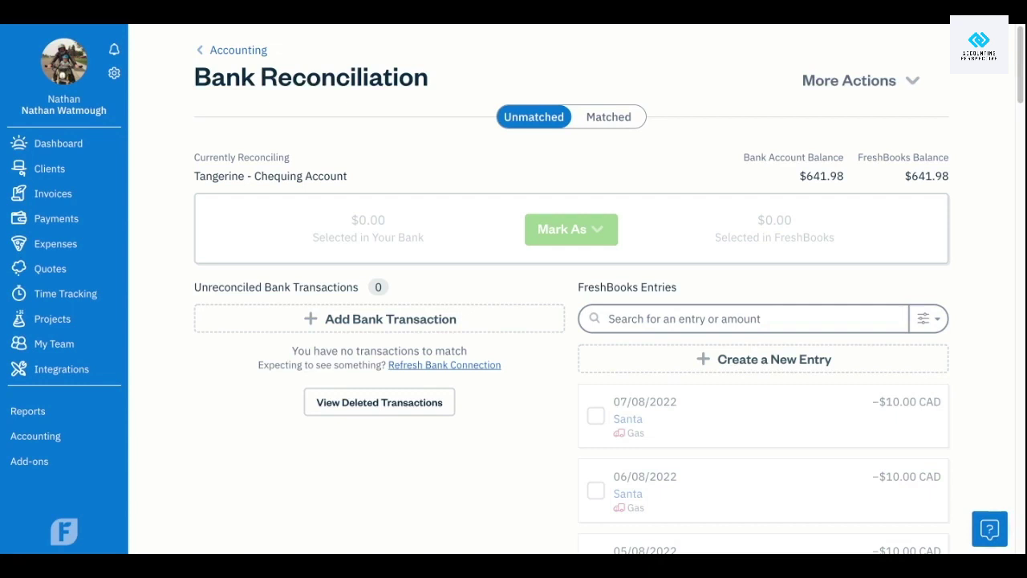
Open the Resource Center to see the available help options
{"action": "left_click", "coordinate": [989, 528]}
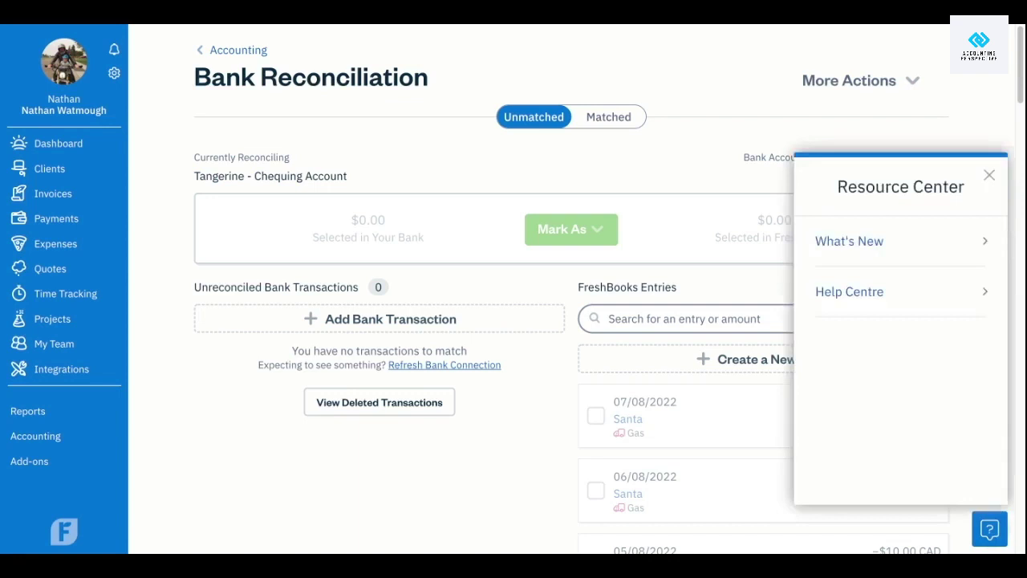